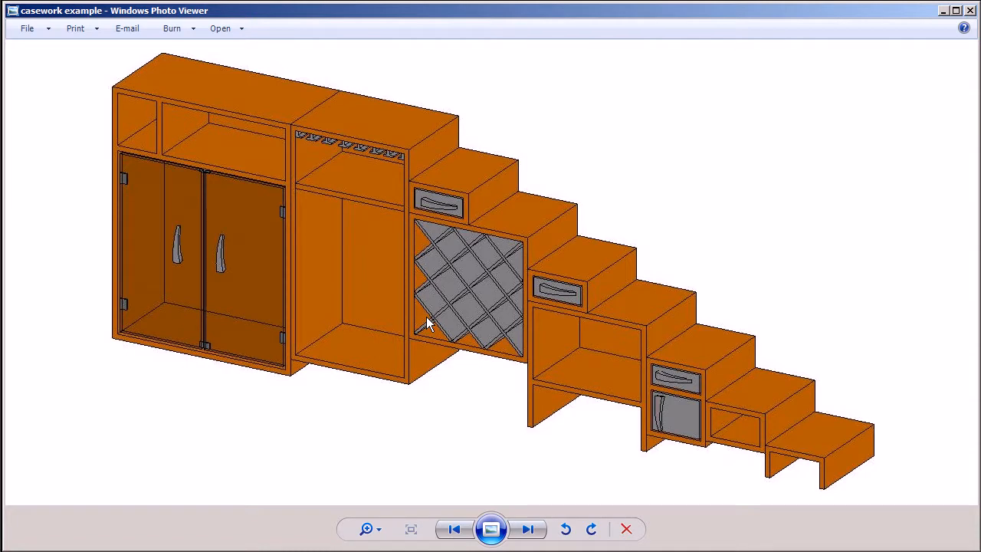
Switch to Revit and create a new family from the Casework template
left_click(410, 551)
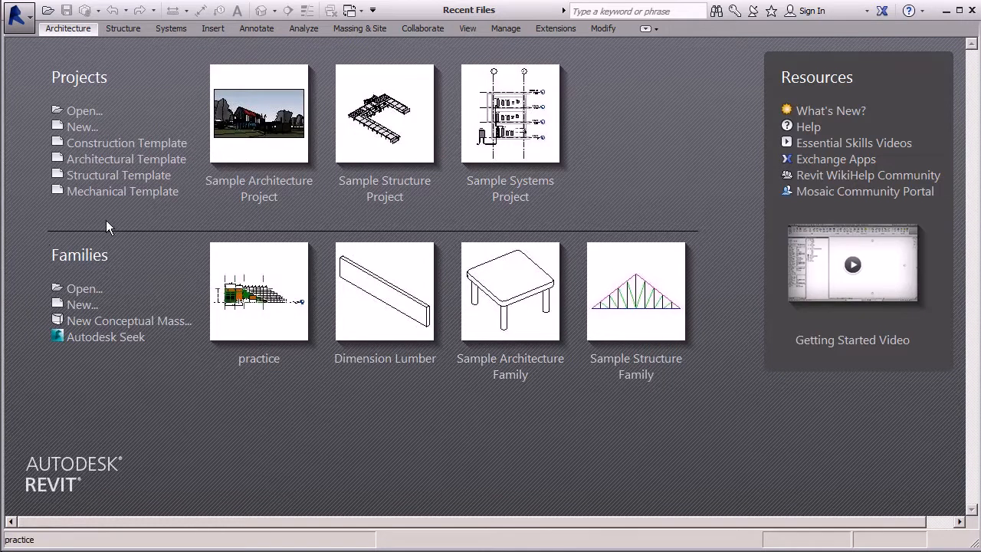
left_click(85, 305)
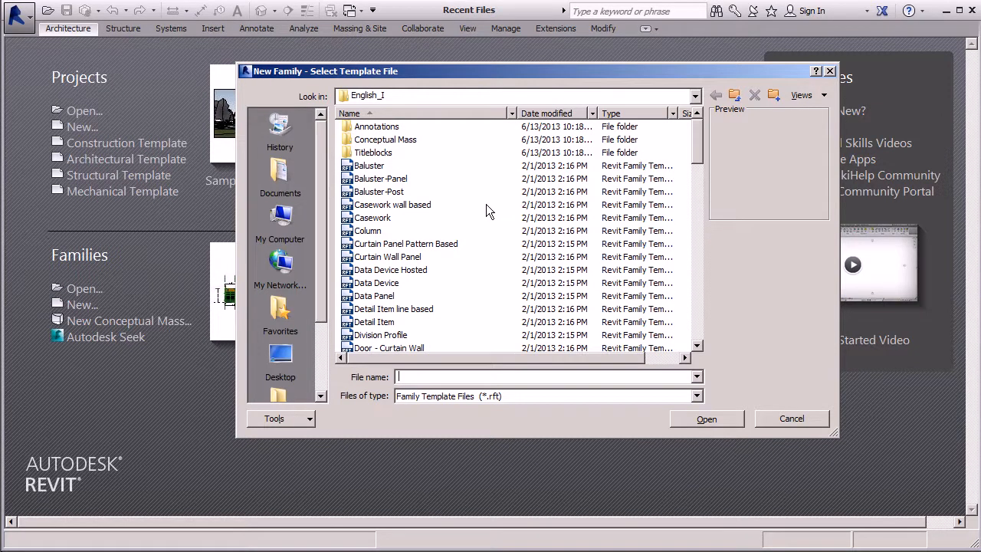
left_click(373, 221)
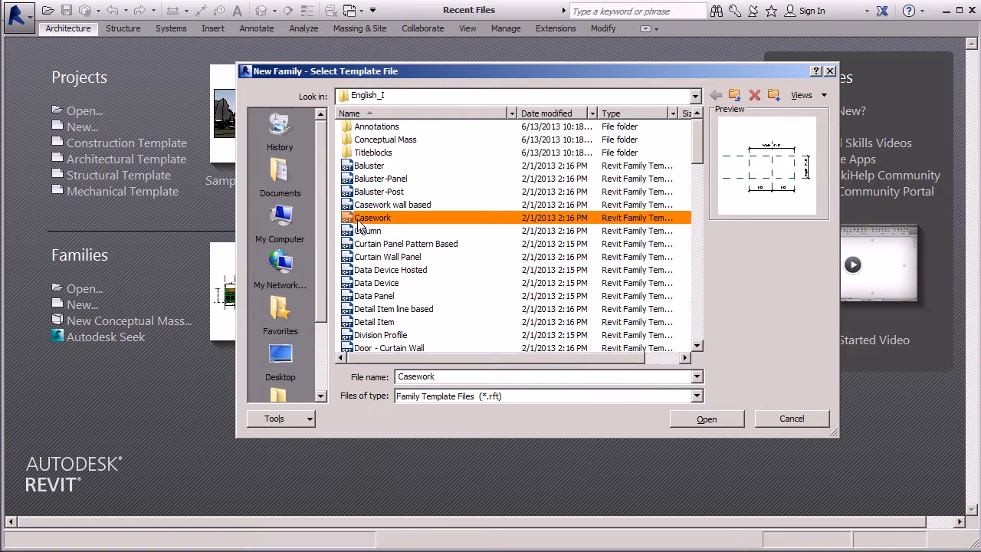
double_click(360, 223)
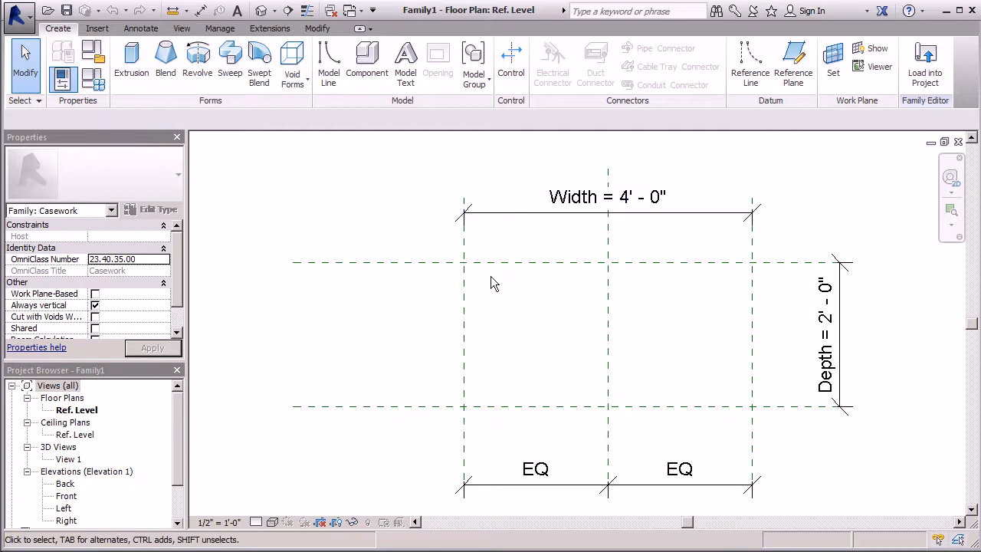
Examine the template's Left, Right and Center (Left/Right) reference planes and their equality dimensions in the Ref. Level plan
left_click(464, 324)
scroll(380, 265, "down", 3)
scroll(429, 407, "up", 3)
scroll(337, 447, "down", 3)
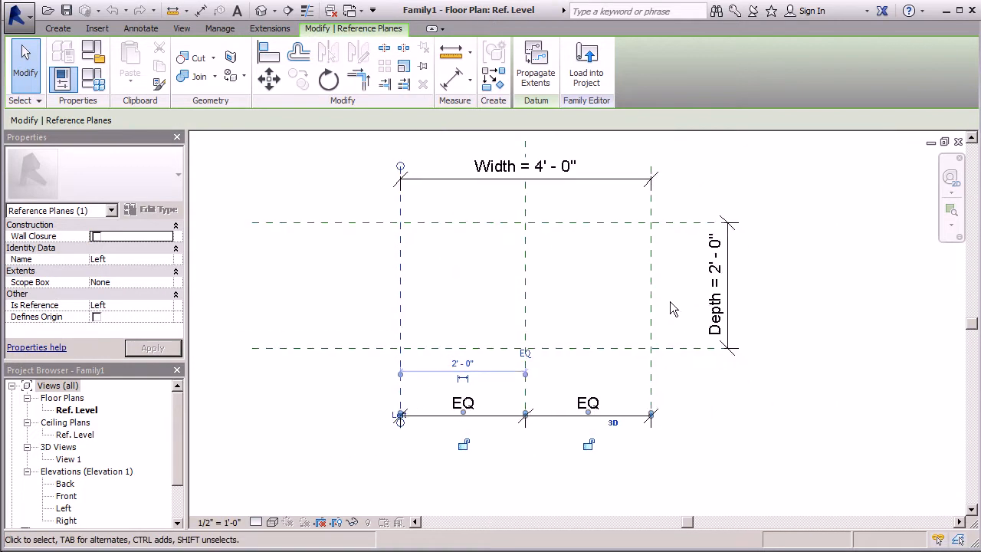
left_click(649, 337)
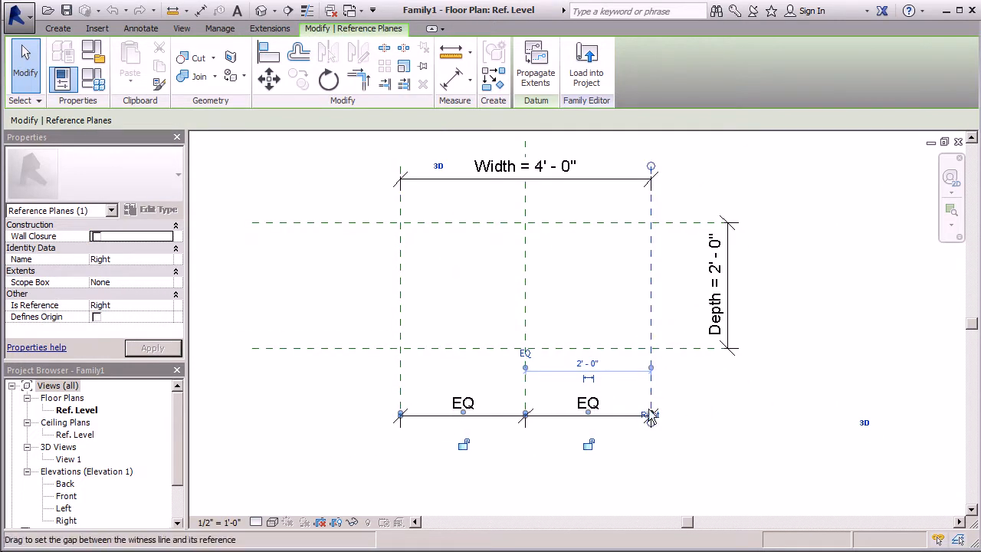
left_click(525, 285)
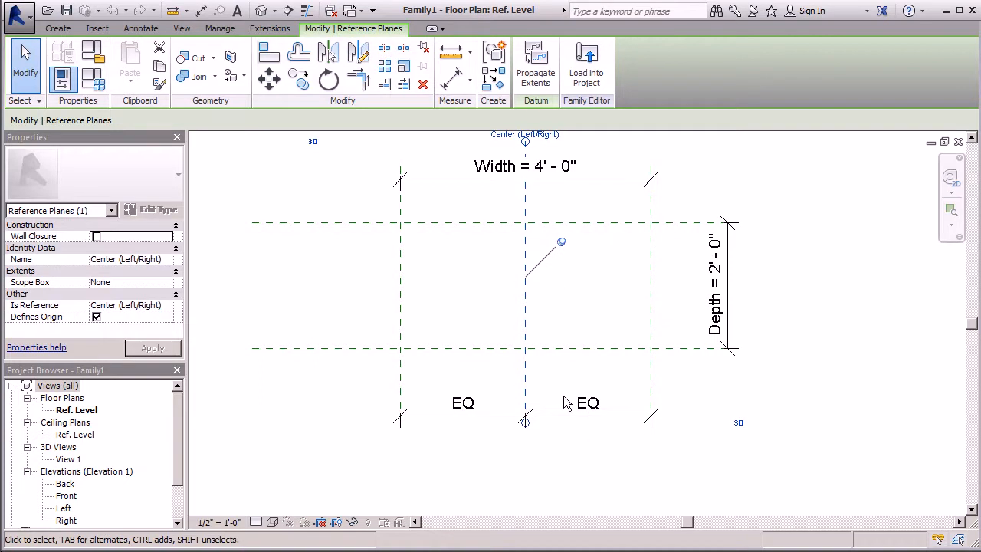
scroll(525, 413, "down", 1)
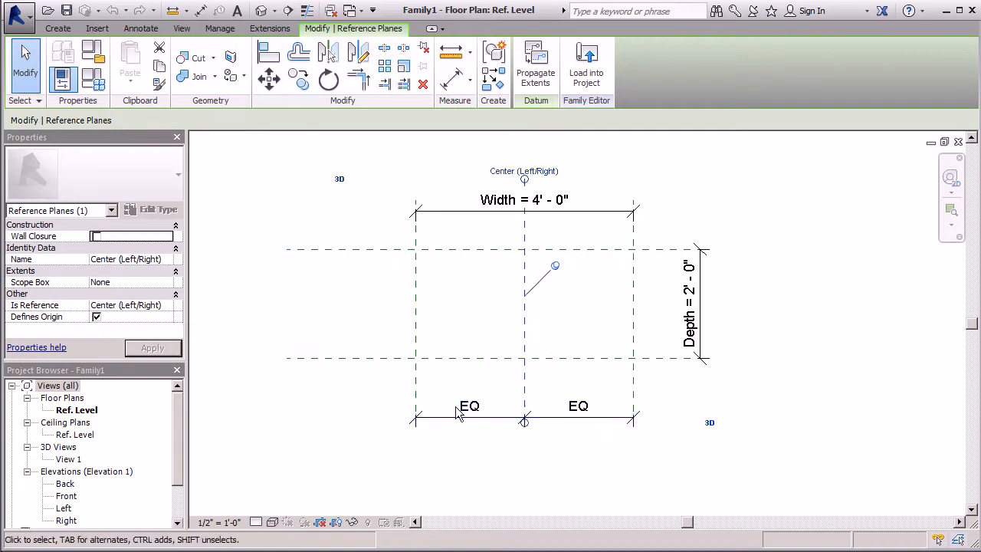
left_click(796, 264)
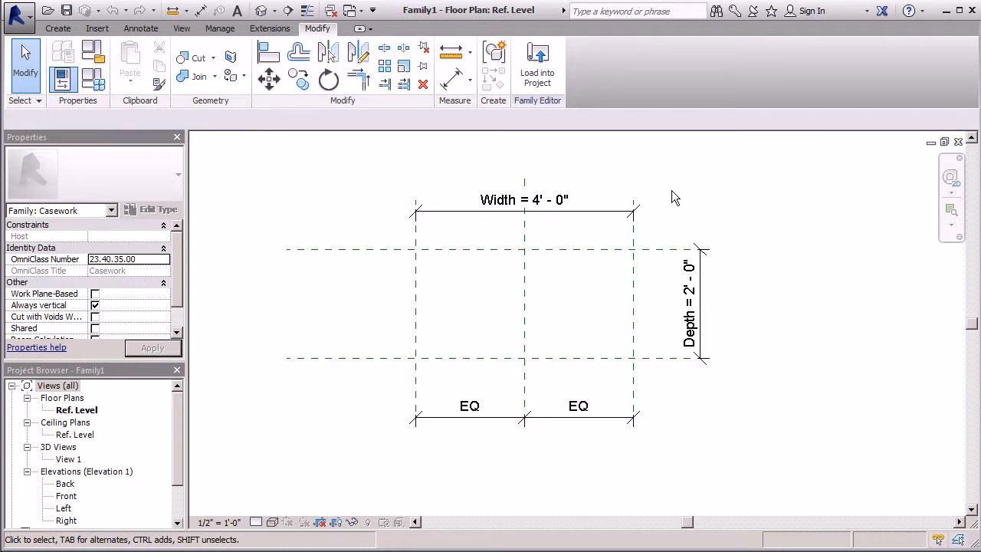
Set the family's overall Width dimension to 12' - 0"
left_click(503, 207)
left_click(543, 202)
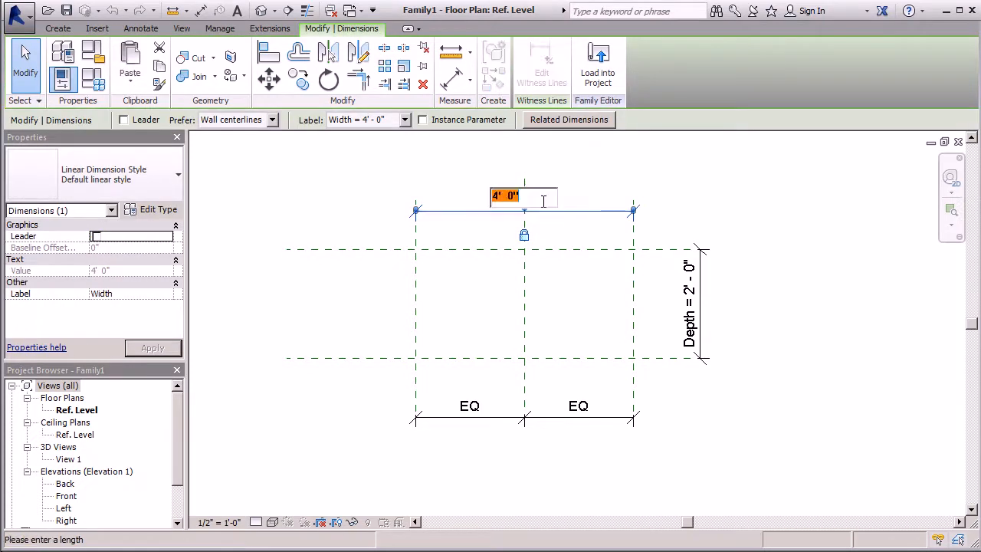
left_click_drag(499, 197, 486, 201)
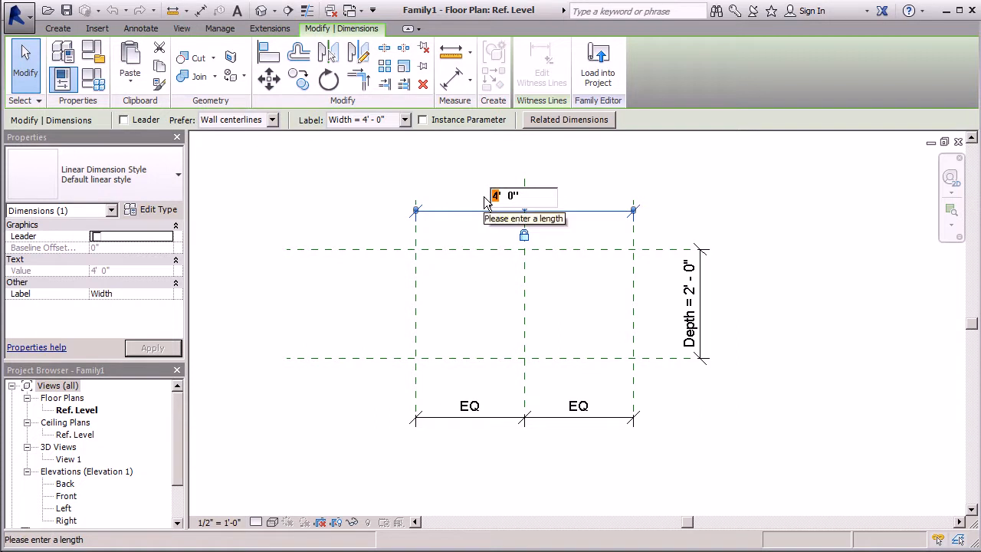
type("12")
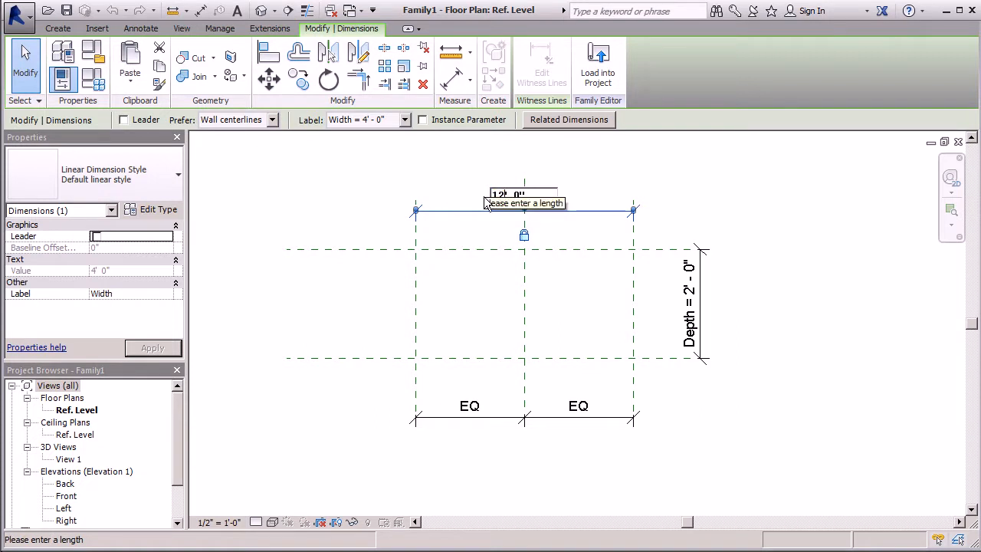
key("Return")
left_click(822, 170)
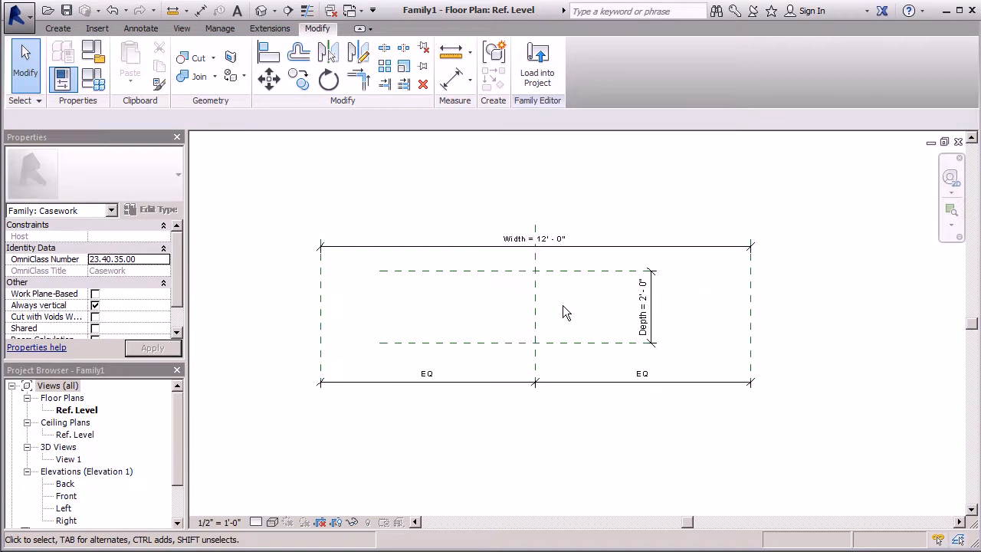
Set the Depth dimension between the Front and Back reference planes to 1' - 6"
left_click(600, 342)
scroll(613, 318, "up", 4)
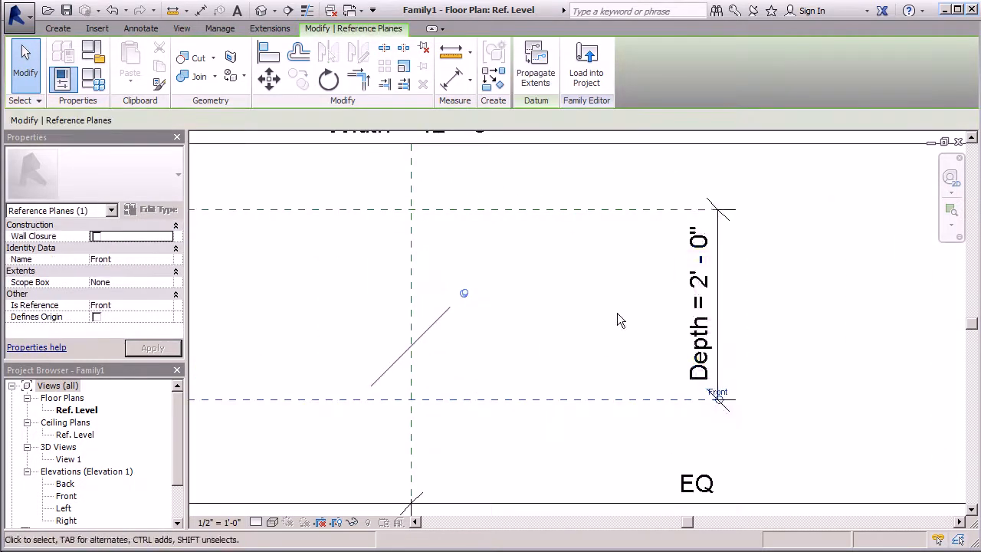
left_click(697, 258)
left_click(705, 284)
mouse_move(674, 305)
left_mouse_down()
mouse_move(666, 309)
mouse_move(683, 304)
left_mouse_up()
type("1' - ")
type("6")
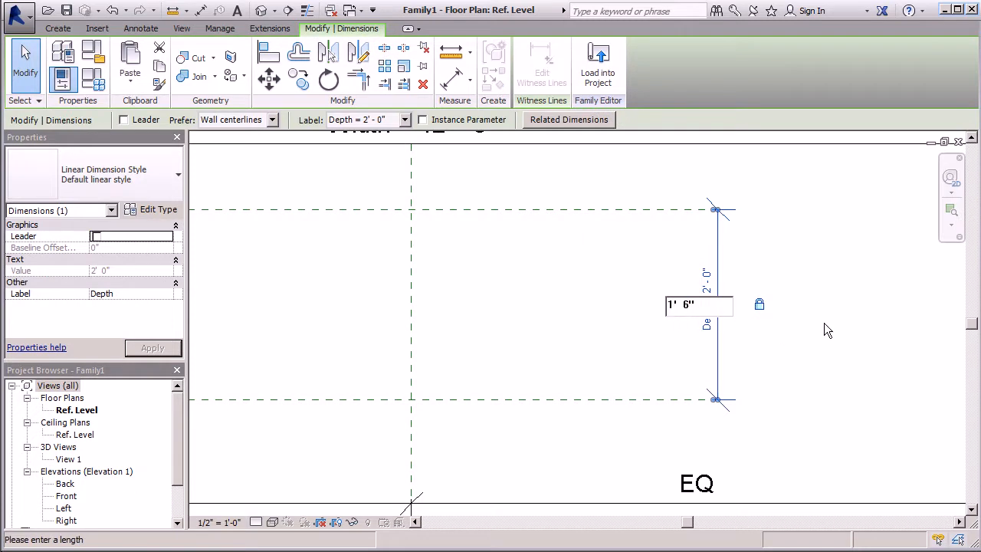
left_click(824, 323)
left_click(514, 453)
scroll(582, 307, "down", 4)
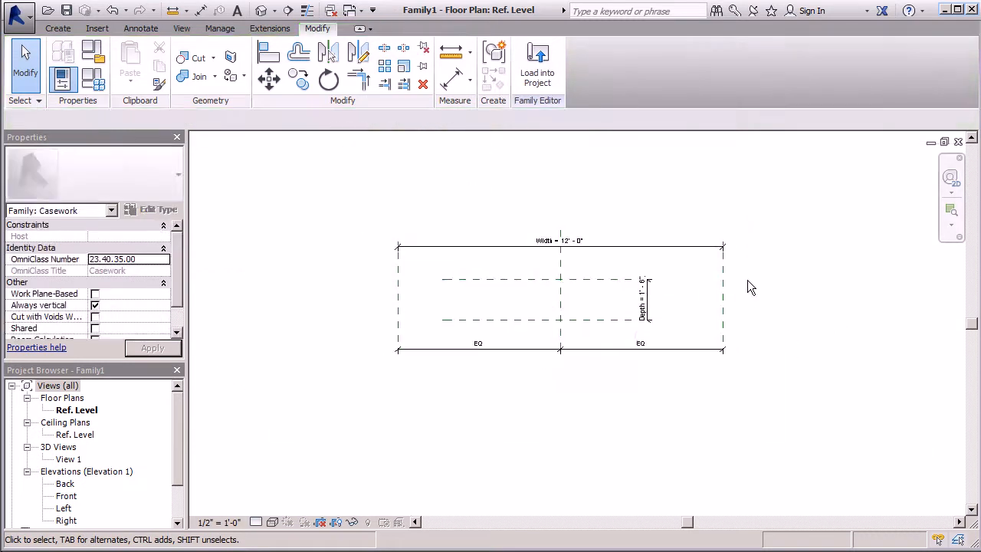
Extend the left end of the Back reference plane outward past the Left reference plane
scroll(521, 252, "up", 3)
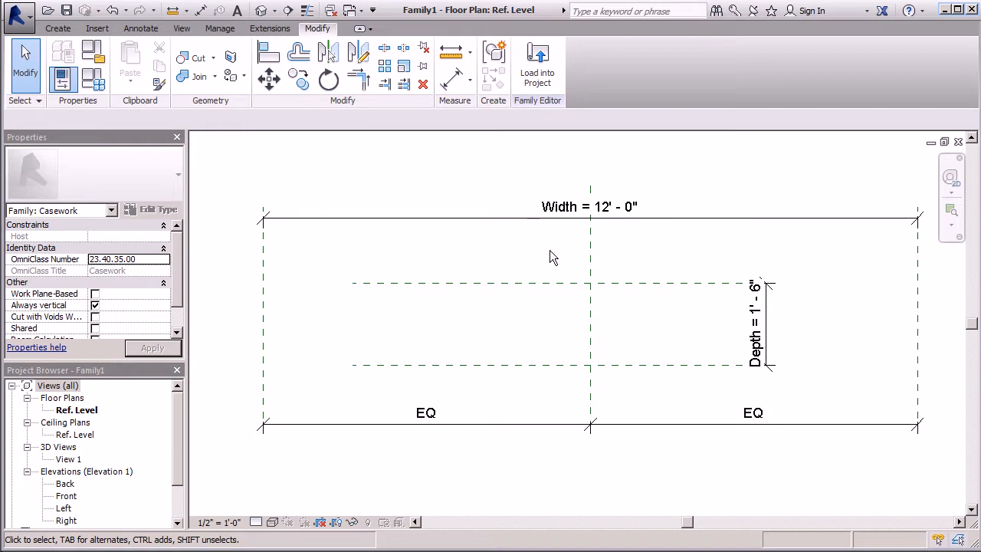
left_click(460, 283)
scroll(588, 269, "down", 1)
scroll(368, 268, "up", 1)
scroll(498, 272, "down", 2)
left_click_drag(468, 268, 314, 268)
left_click(286, 217)
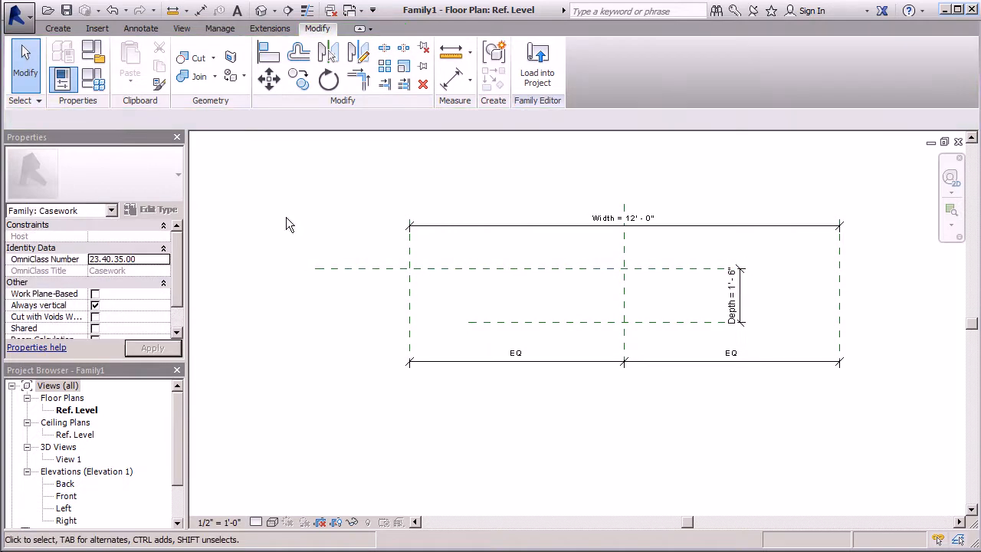
Extend the right end of the Back reference plane outward past the Right reference plane
left_click(593, 269)
scroll(361, 267, "up", 1)
scroll(369, 267, "up", 2)
scroll(372, 267, "down", 4)
scroll(558, 262, "up", 6)
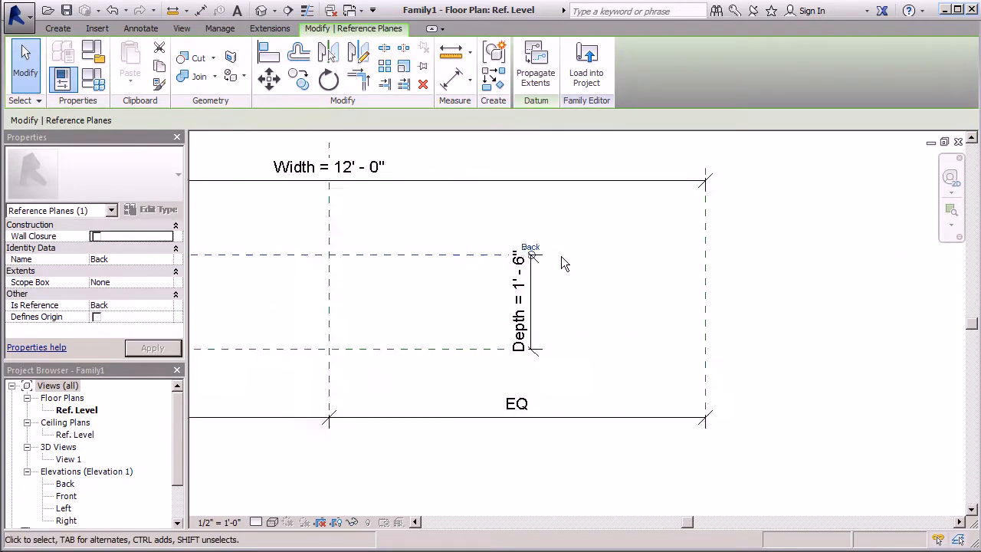
left_click_drag(509, 255, 905, 254)
scroll(905, 254, "down", 3)
middle_click_drag(906, 253, 462, 232)
scroll(462, 230, "up", 2)
left_click_drag(465, 236, 718, 236)
left_click(801, 221)
scroll(805, 227, "down", 4)
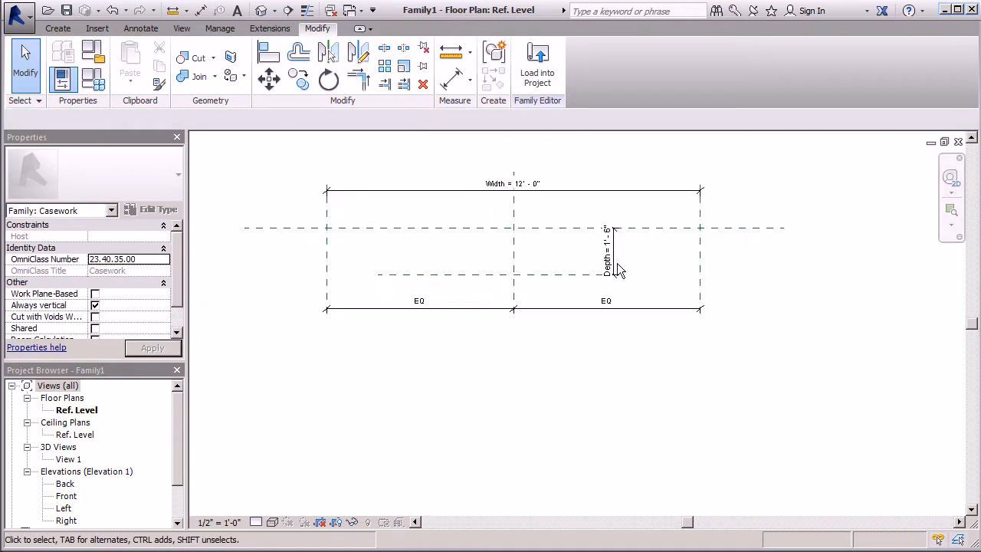
Extend the left end of the Front reference plane past the Left plane, aligned with the Back plane's end
left_click(657, 273)
scroll(758, 247, "down", 1)
scroll(491, 263, "up", 3)
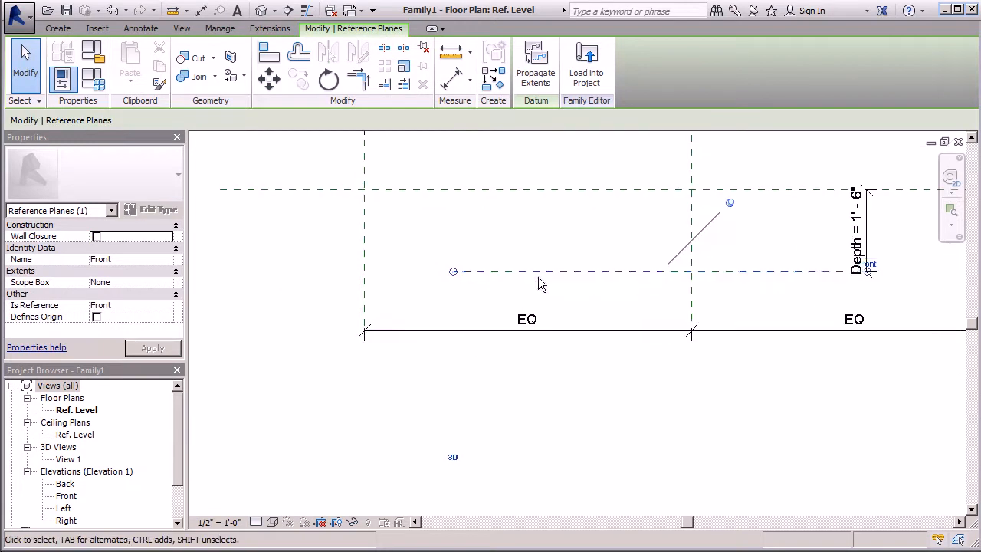
scroll(650, 270, "down", 2)
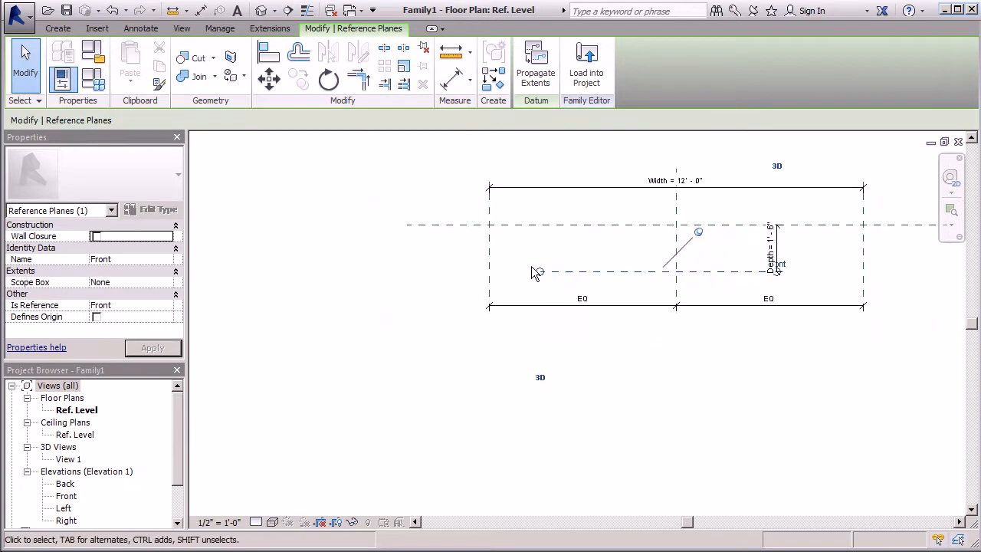
left_click(698, 233)
left_click_drag(540, 271, 407, 271)
left_click(347, 274)
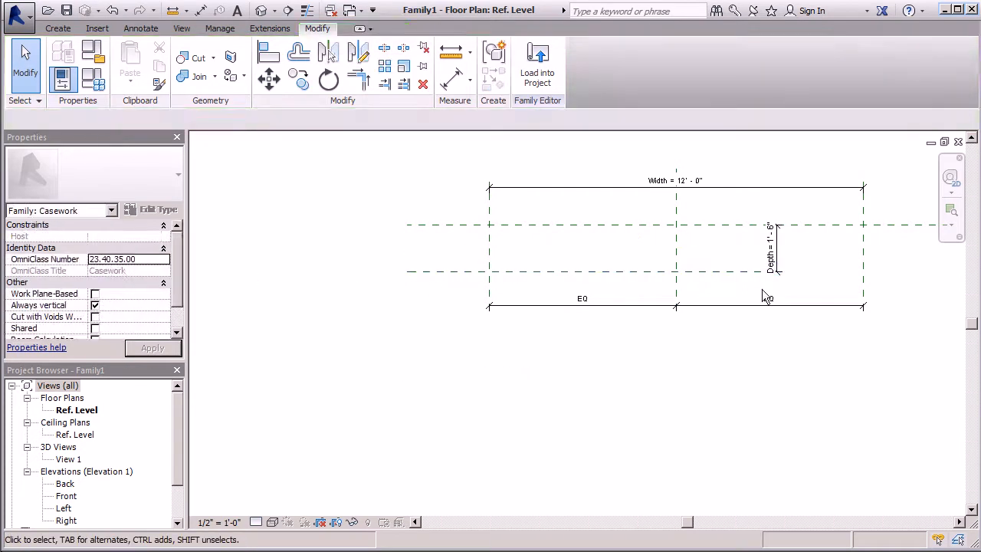
Extend the right end of the Front reference plane past the Right plane, aligned with the Back plane's end
left_click(728, 272)
scroll(210, 284, "down", 2)
scroll(513, 285, "up", 3)
left_click_drag(560, 267, 783, 266)
left_click(784, 343)
scroll(790, 396, "down", 2)
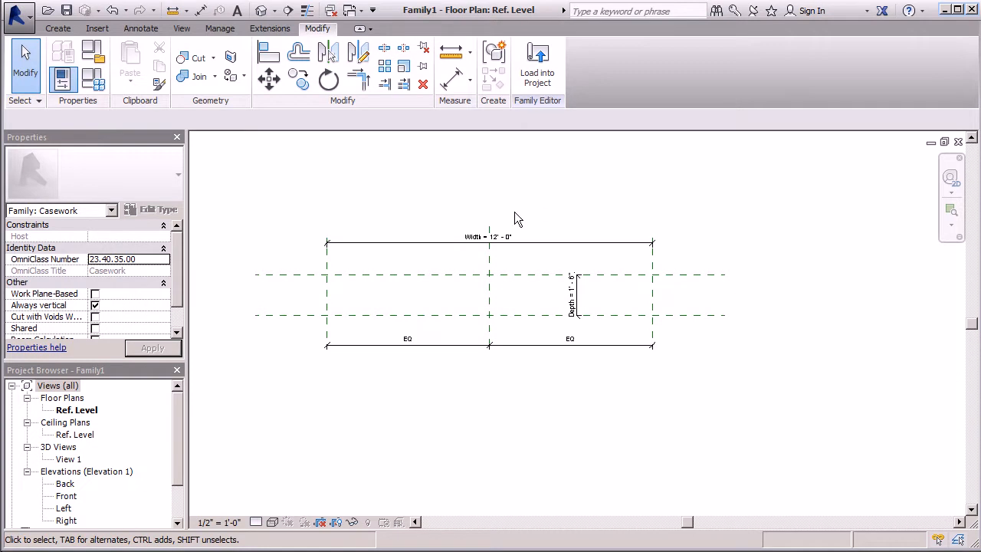
Temporarily hide the Center (Left/Right) reference plane in the Ref. Level plan
left_click(492, 307)
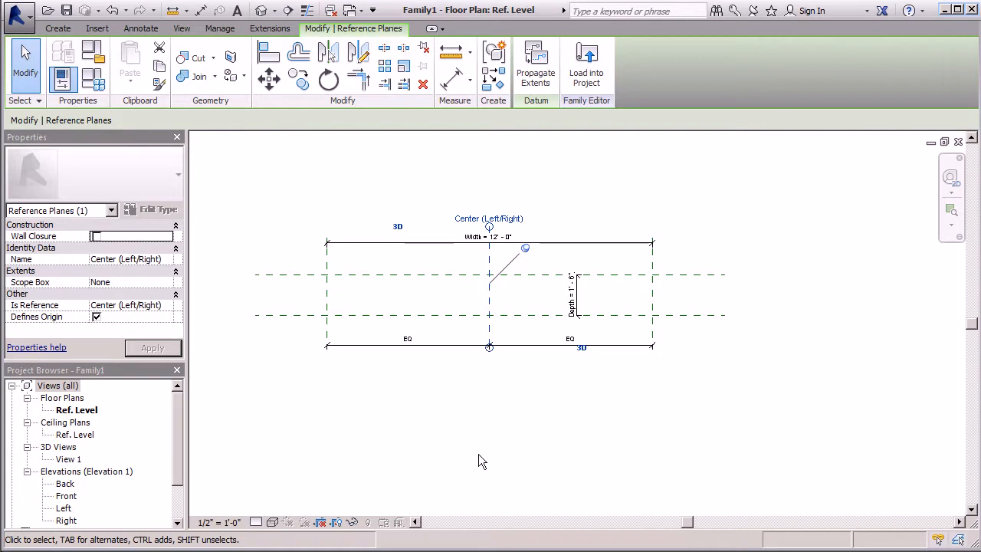
left_click(351, 522)
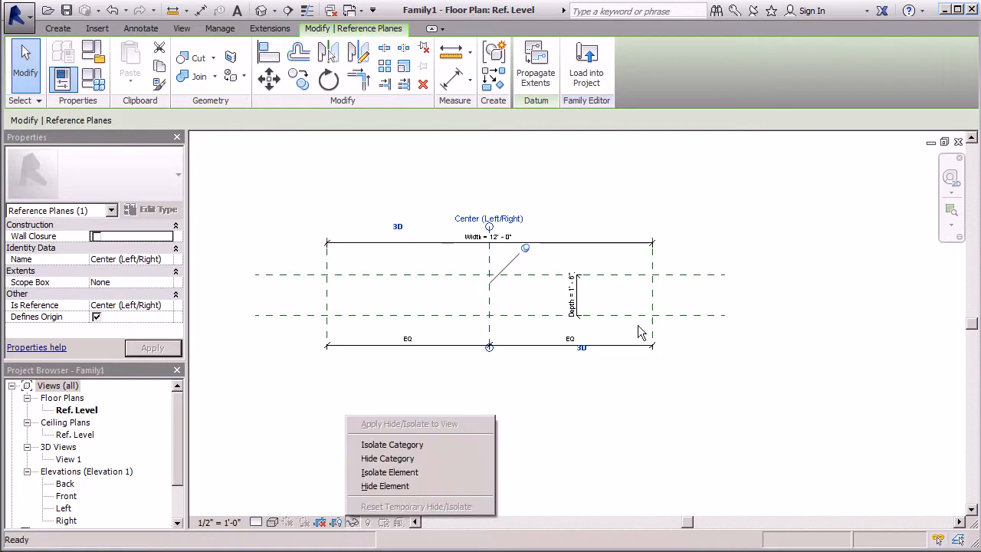
left_click(389, 486)
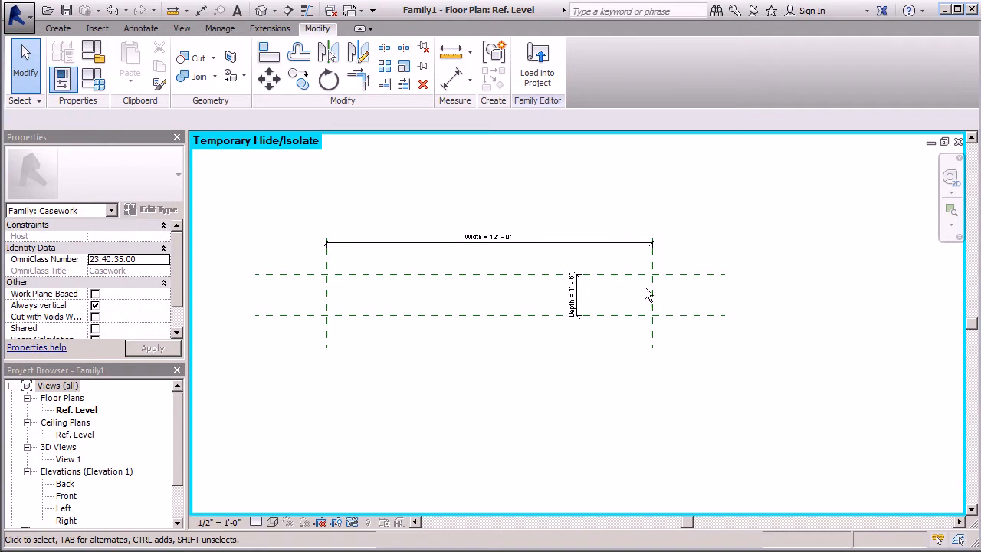
scroll(274, 252, "up", 2)
scroll(222, 264, "down", 2)
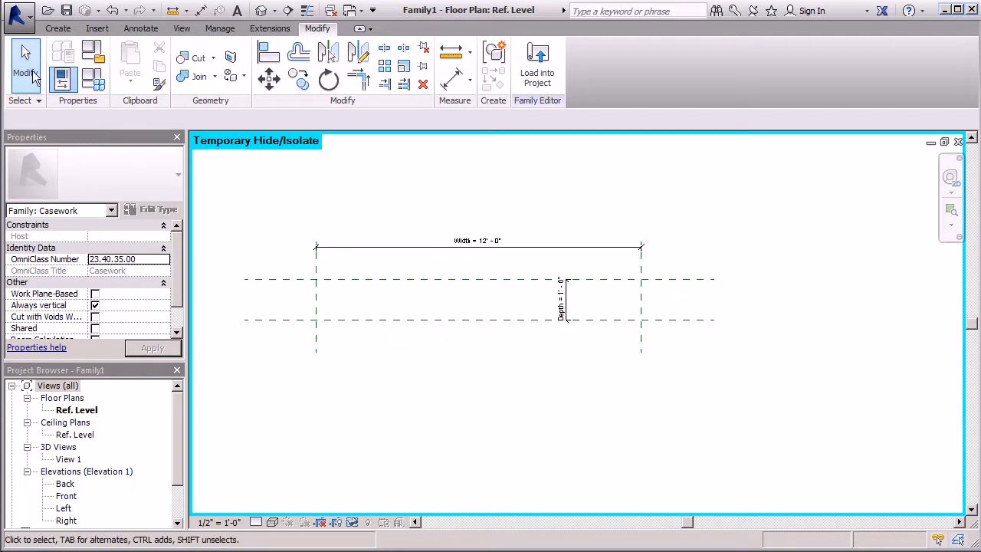
Add a reference plane offset 5' - 0" inward from the Left reference plane by picking that plane
left_click(57, 28)
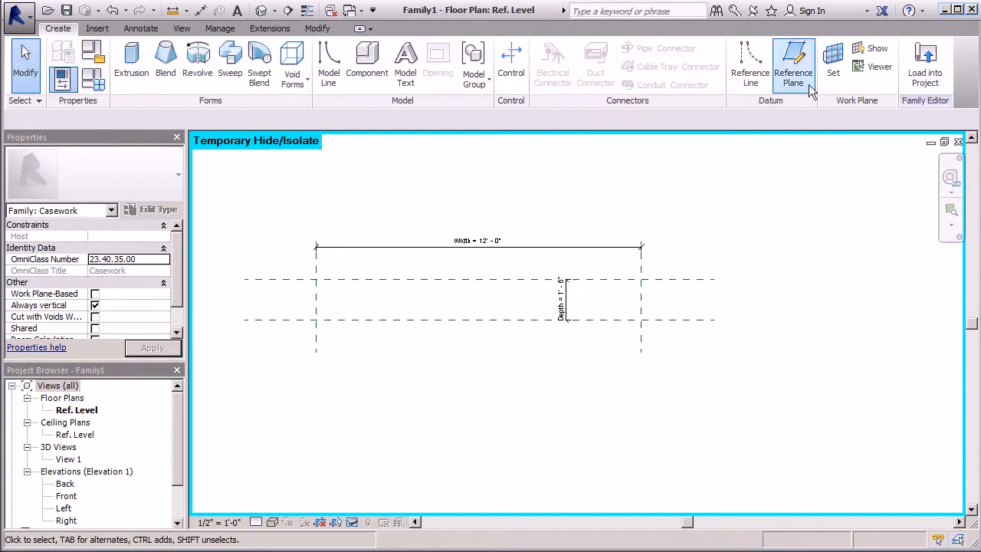
left_click(791, 68)
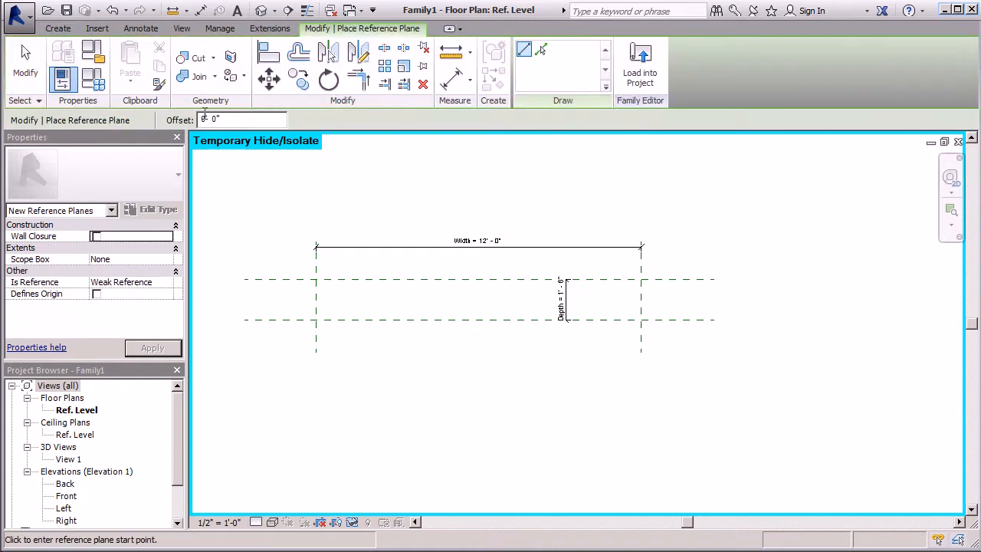
left_click_drag(207, 117, 184, 115)
type("5")
left_click(542, 55)
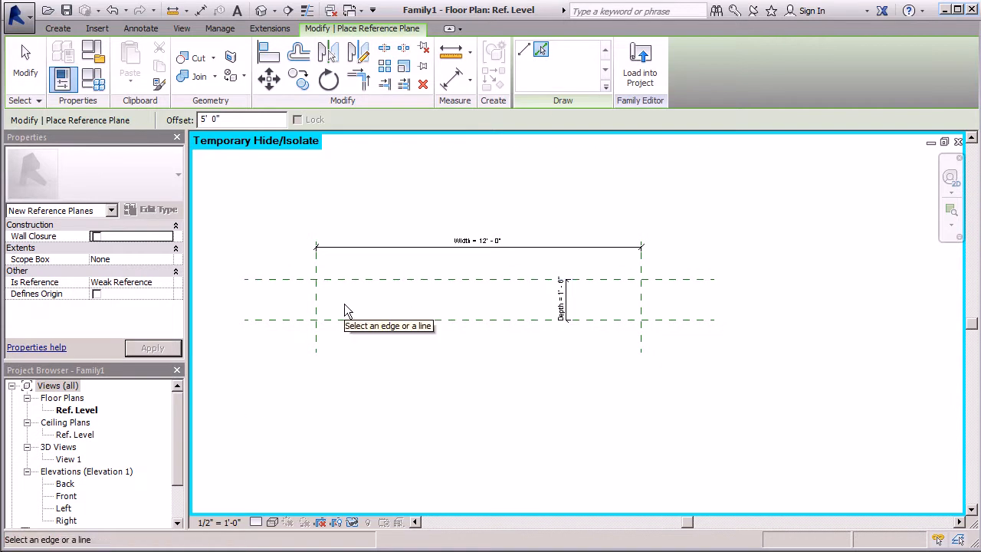
left_click(319, 302)
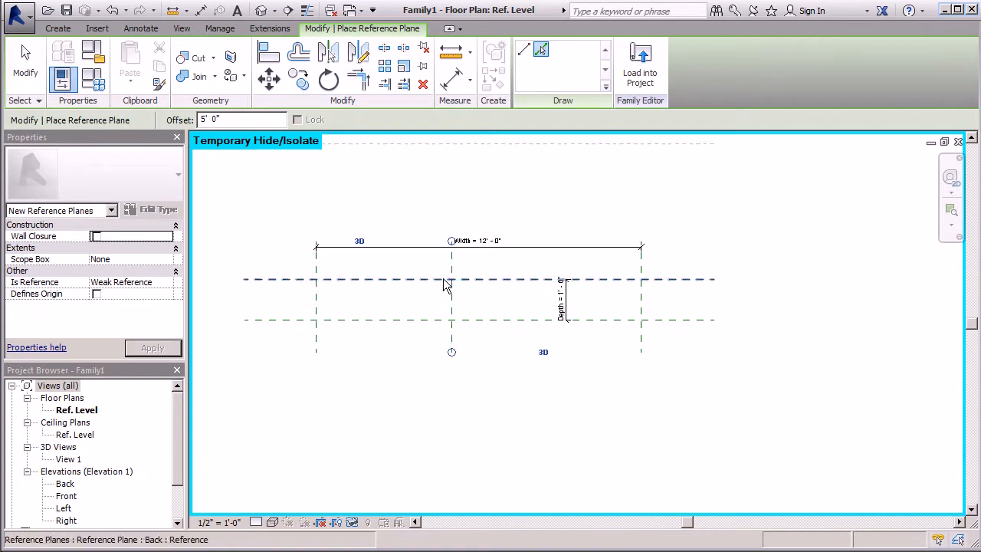
key("Escape")
key("Escape")
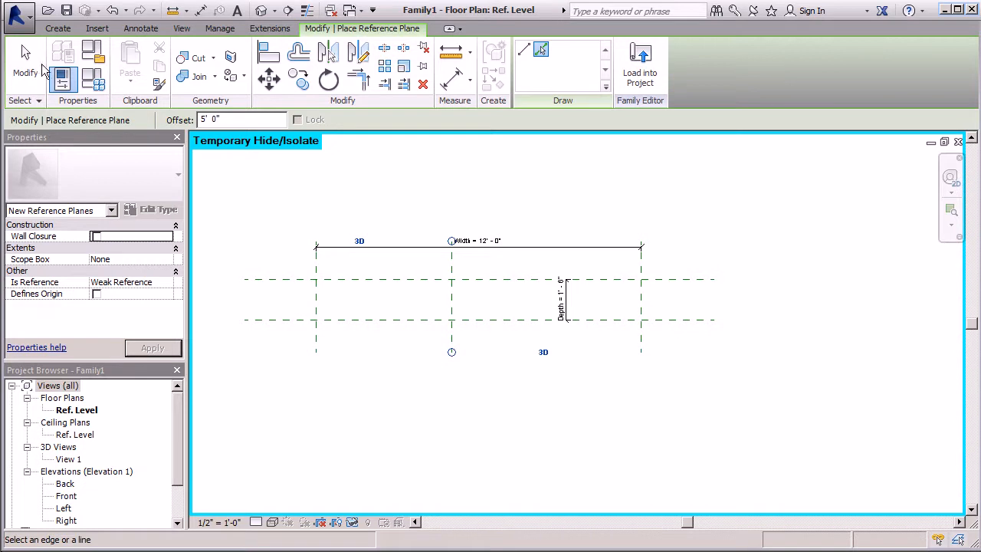
Name the newly added reference plane, 5' - 0" from the Left plane, "right g.h."
left_click(452, 296)
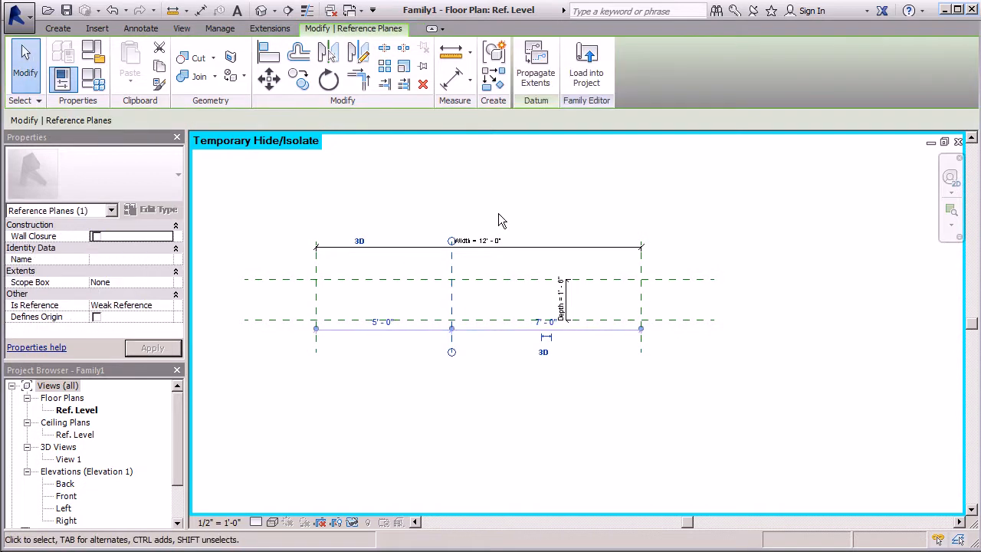
left_click(116, 261)
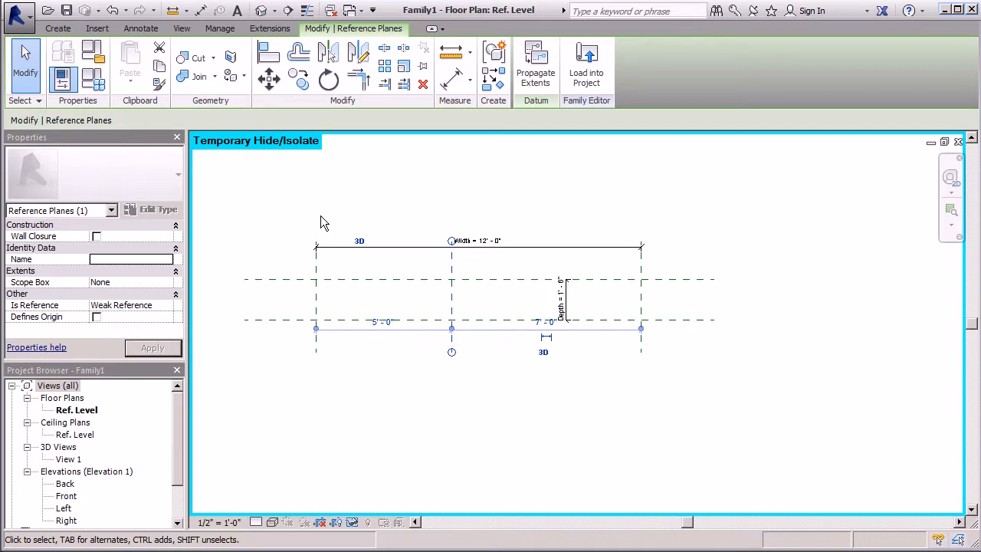
left_click(123, 259)
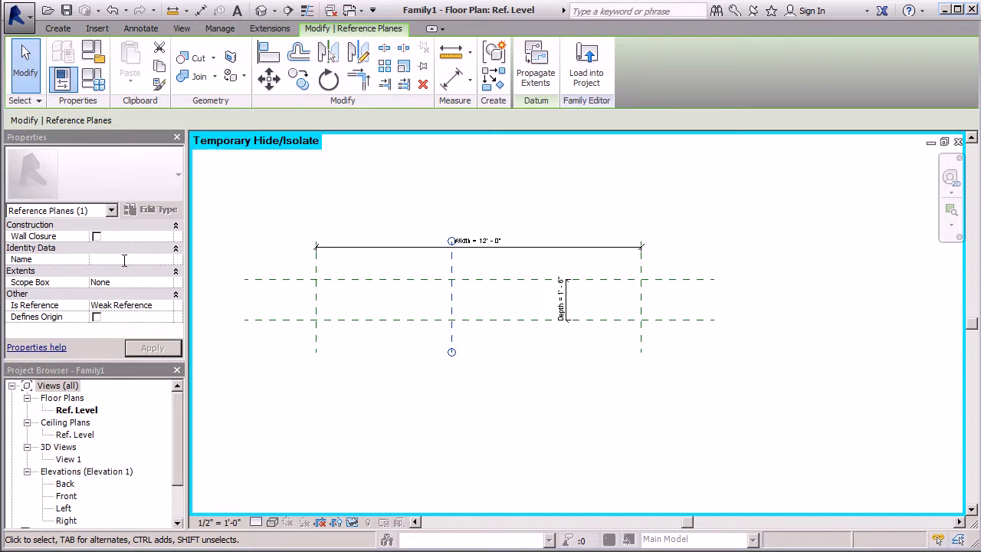
type("right g.h.")
left_click(158, 349)
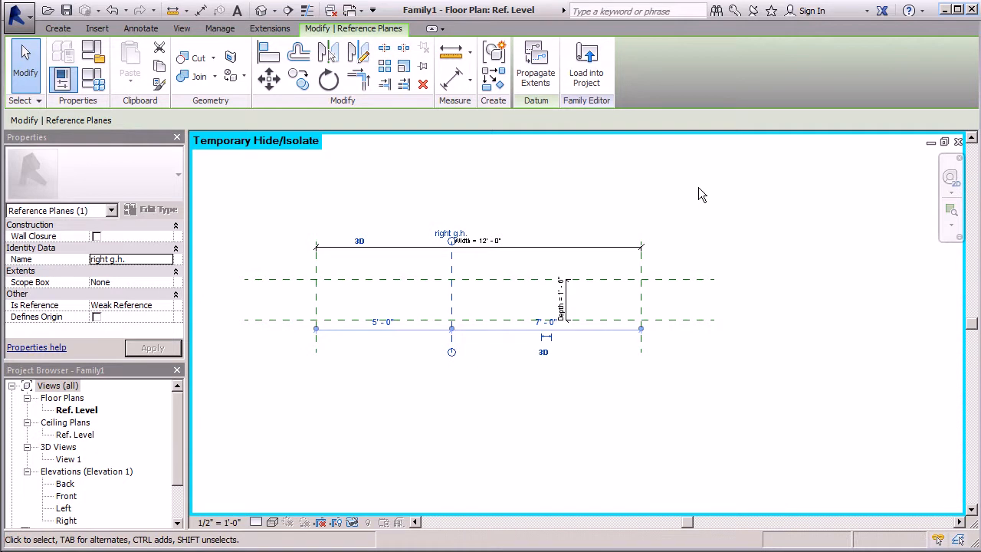
Add six reference planes at successive 1' - 0" offsets from the right g.h. plane toward the Right plane
left_click(58, 28)
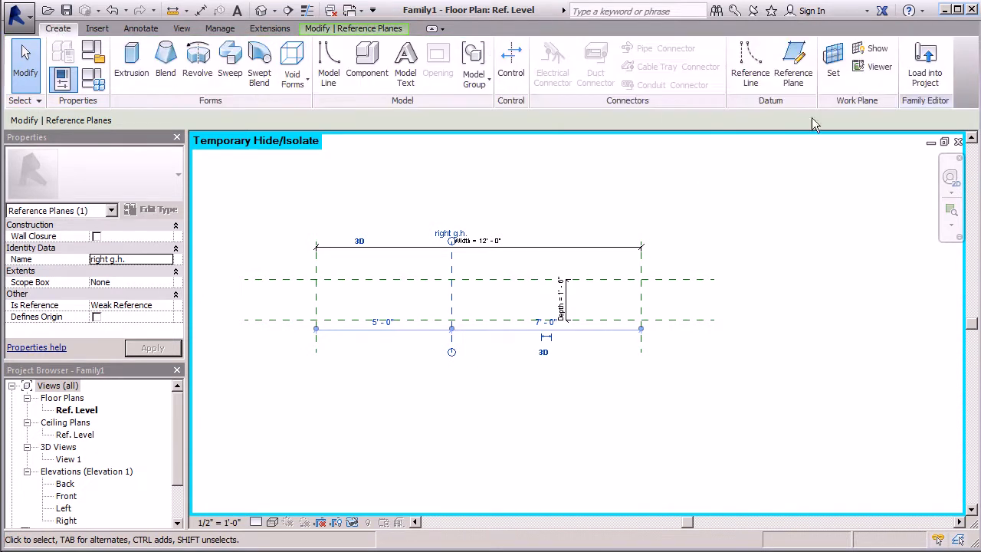
left_click(797, 71)
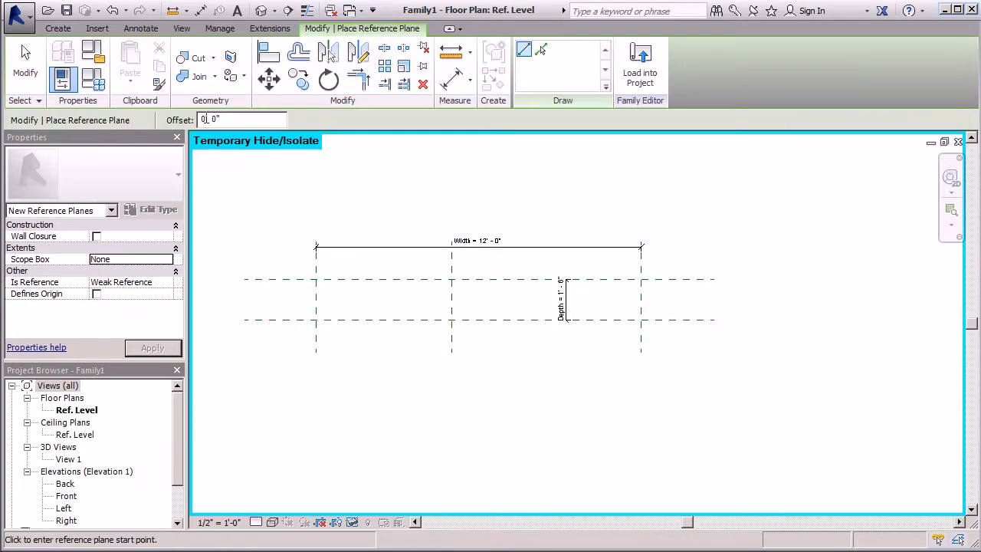
type("1")
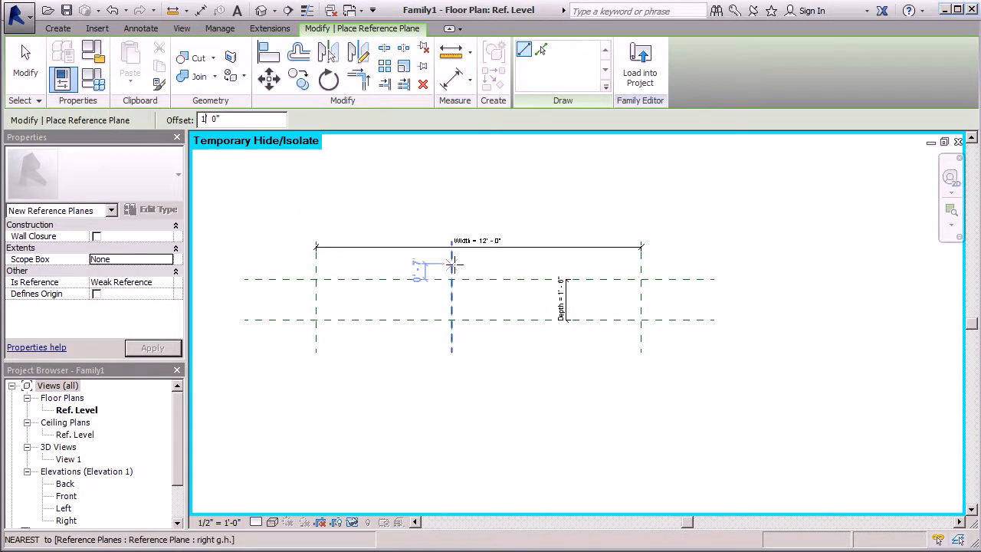
left_click(540, 51)
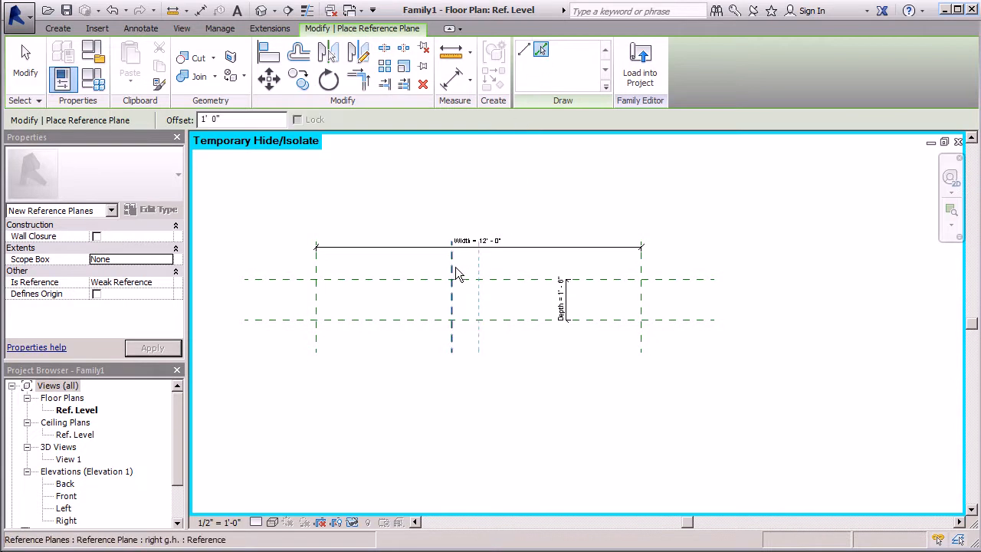
left_click(456, 268)
left_click(484, 264)
left_click(508, 262)
left_click(535, 262)
left_click(562, 262)
left_click(590, 258)
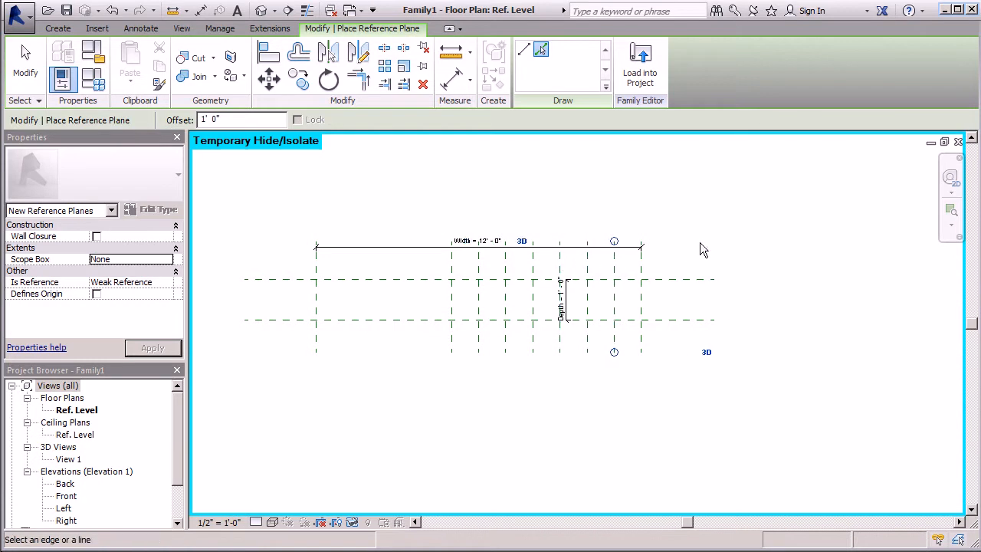
left_click(27, 70)
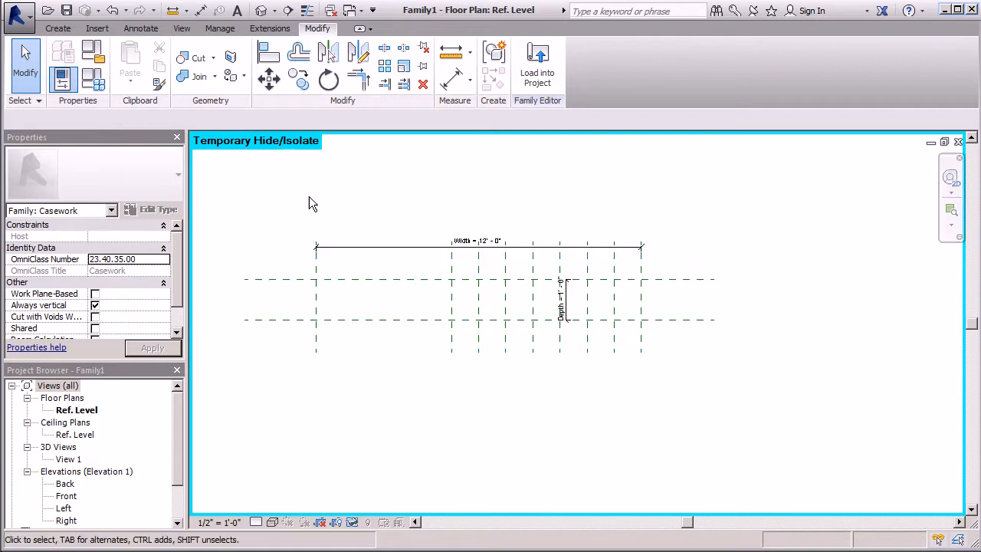
Add a reference plane offset 3' - 0" inward from the Left reference plane by picking that plane
left_click(60, 30)
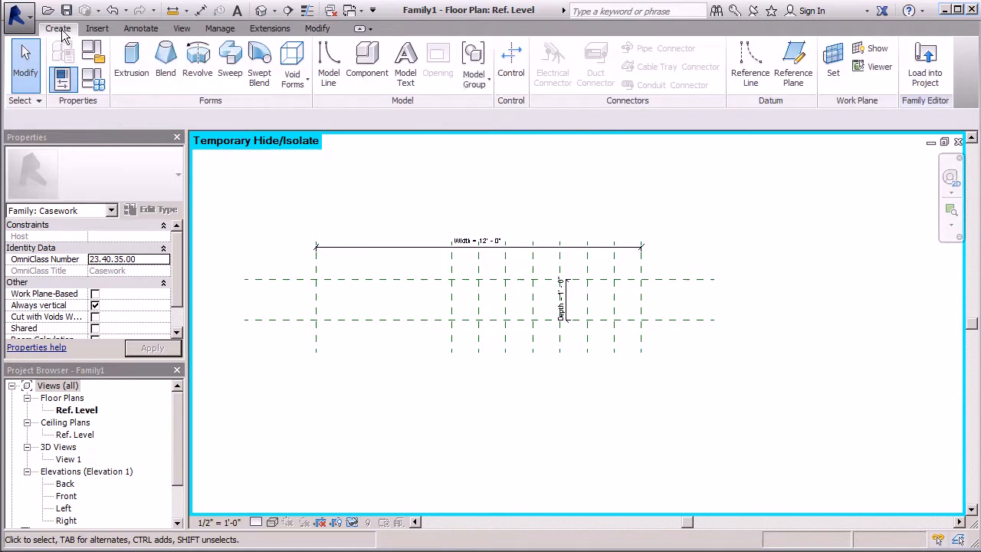
left_click(792, 77)
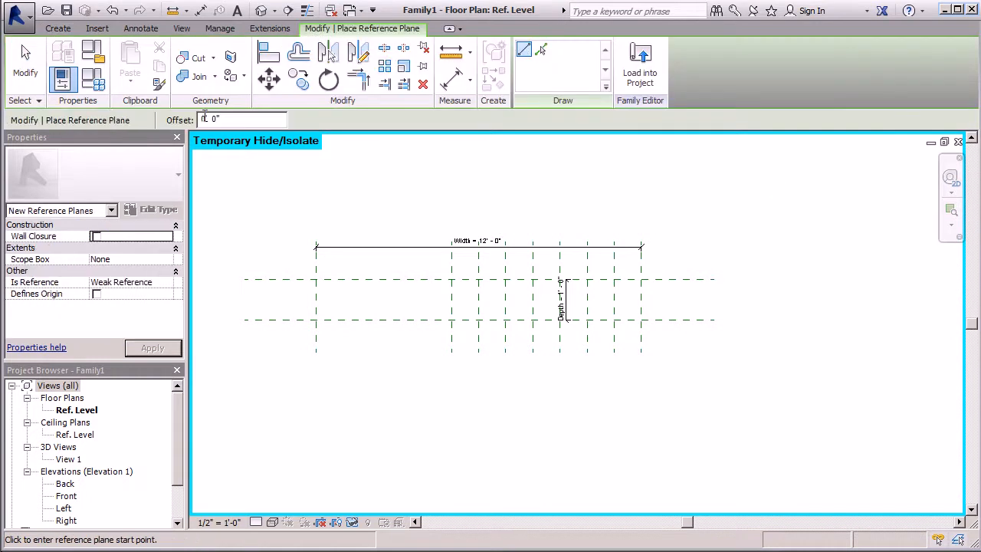
type("3")
left_click(540, 49)
left_click(317, 291)
key("Escape")
key("Escape")
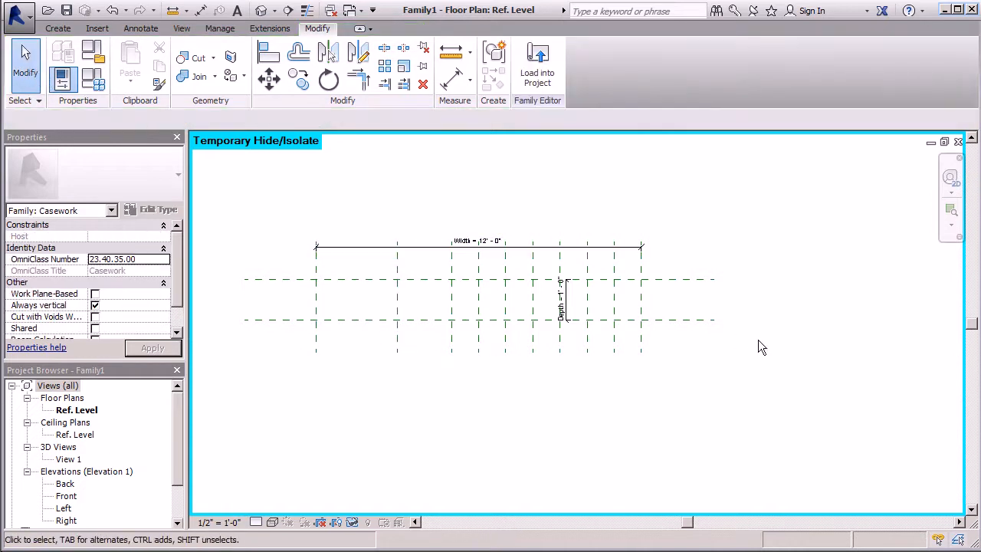
Name the reference plane between the Left and right g.h. planes "right ent."
left_click(400, 307)
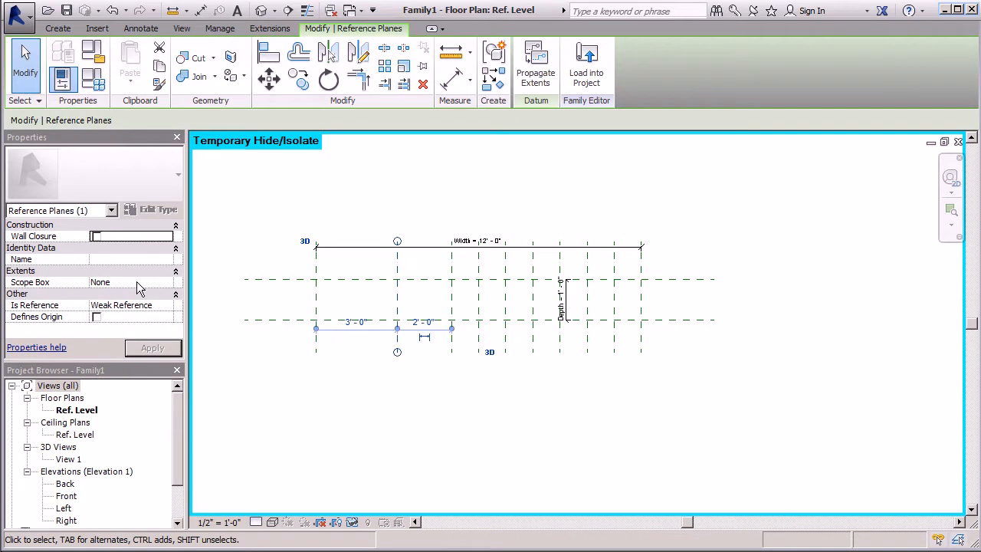
left_click(109, 259)
type("ri")
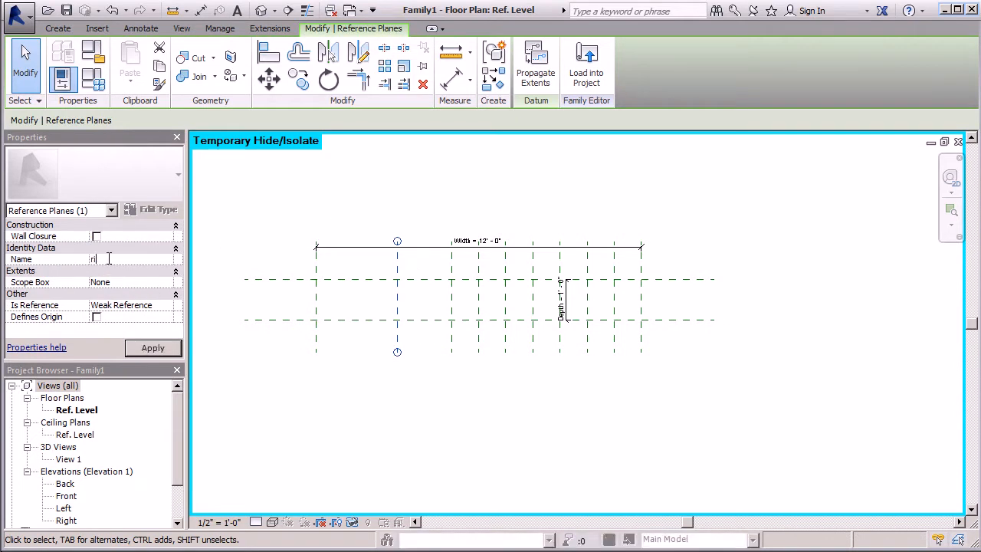
type("ght esd")
key("BackSpace")
key("BackSpace")
type("nt.")
key("Return")
left_click(482, 211)
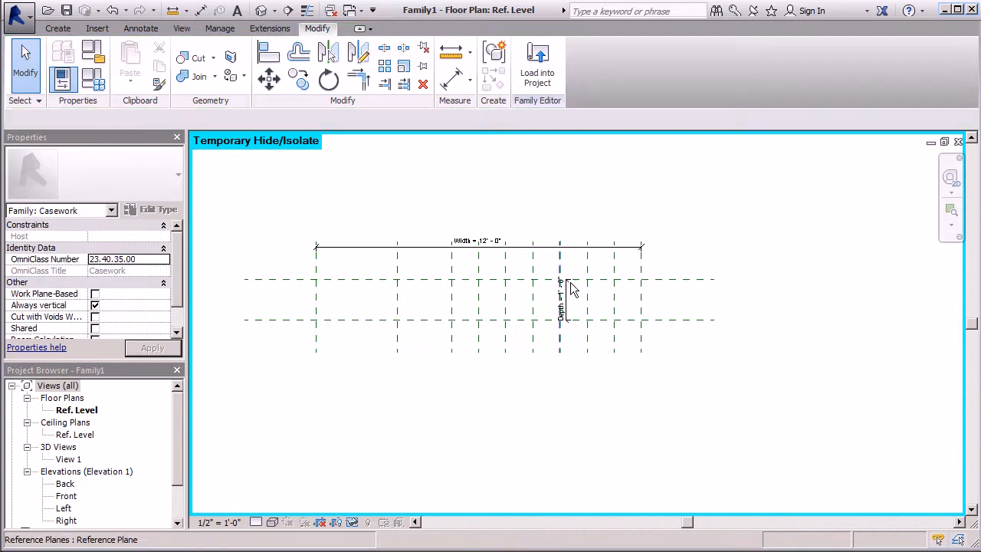
Place an aligned dimension between the Left and right ent. reference planes, just below the Width dimension
left_click(452, 78)
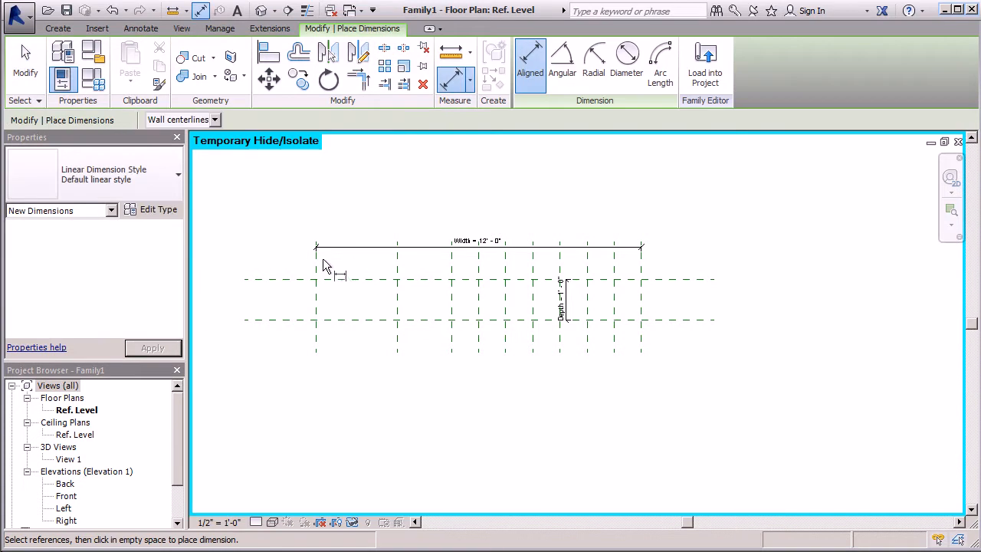
left_click(319, 259)
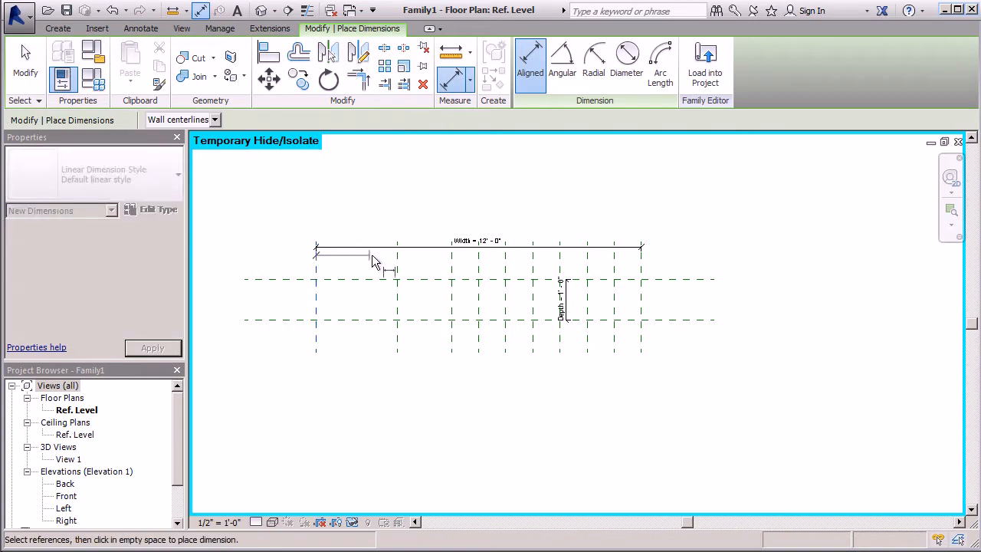
left_click(395, 258)
left_click(397, 261)
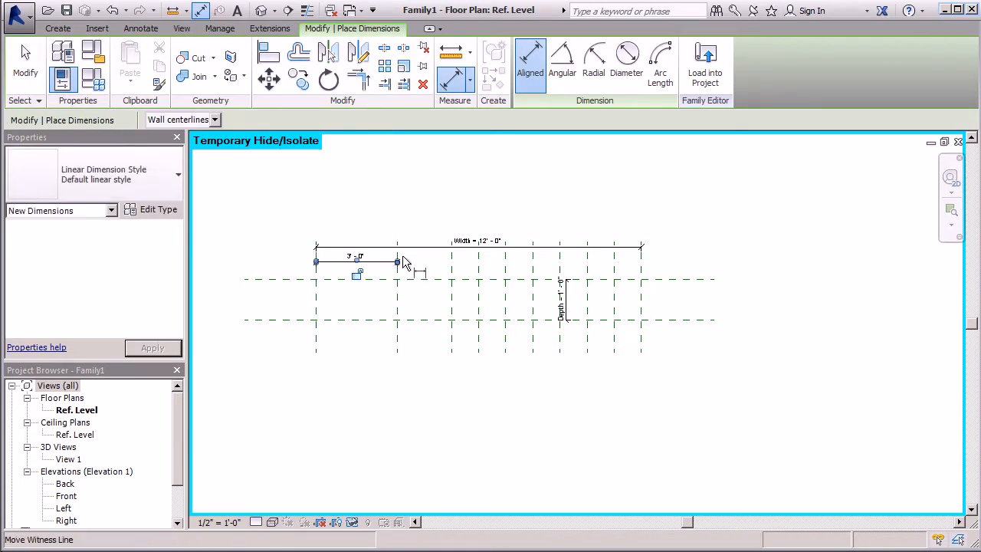
Place an aligned dimension between the right ent. and right g.h. reference planes, above the Width dimension
left_click(398, 281)
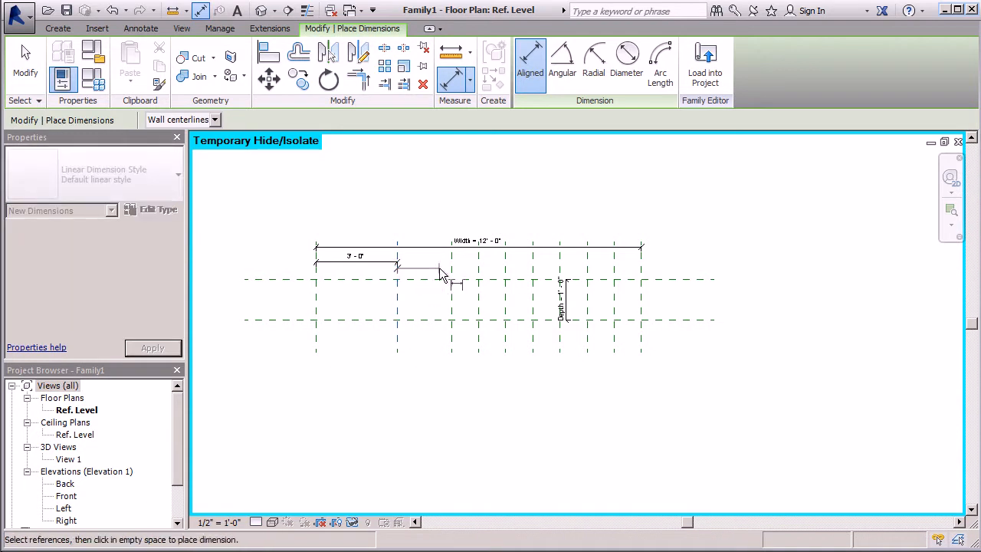
left_click(451, 268)
left_click(452, 262)
left_click(451, 254)
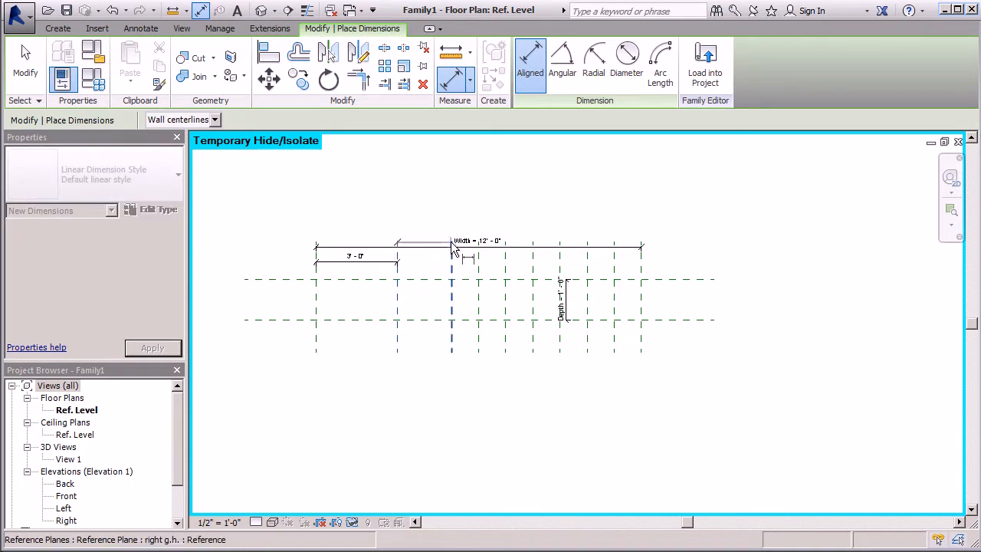
left_click(452, 230)
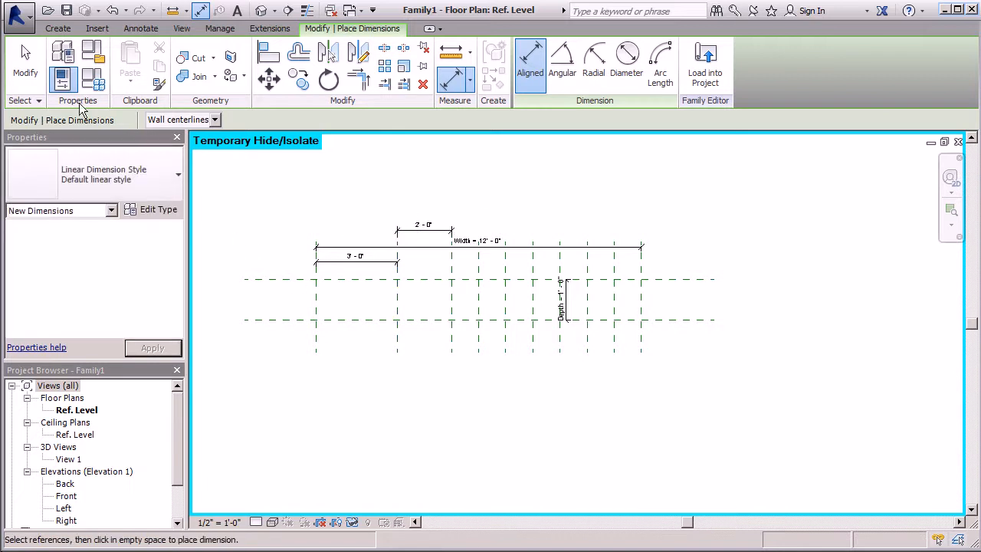
left_click(32, 79)
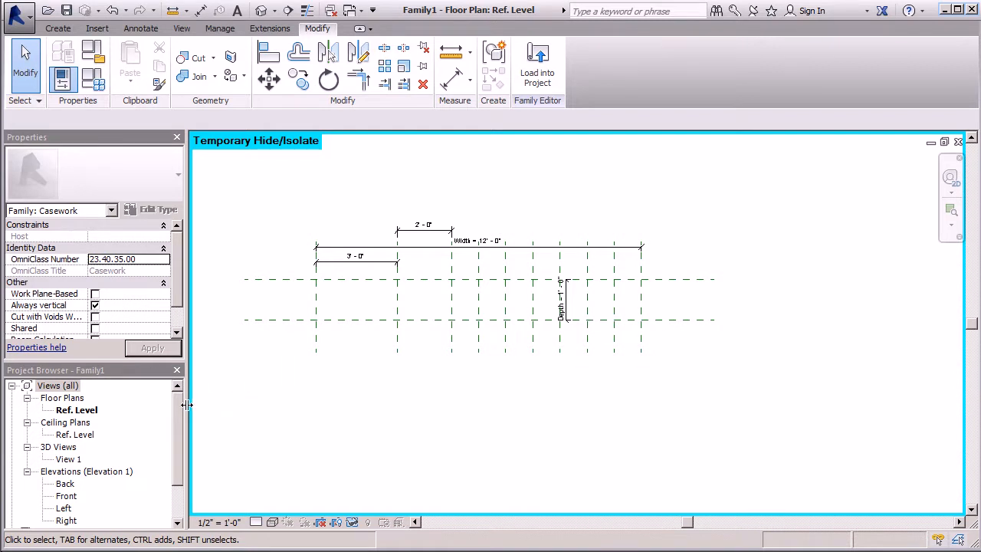
Open the Front elevation and set the family's overall Height dimension to 4' - 0"
left_click_drag(181, 414, 171, 465)
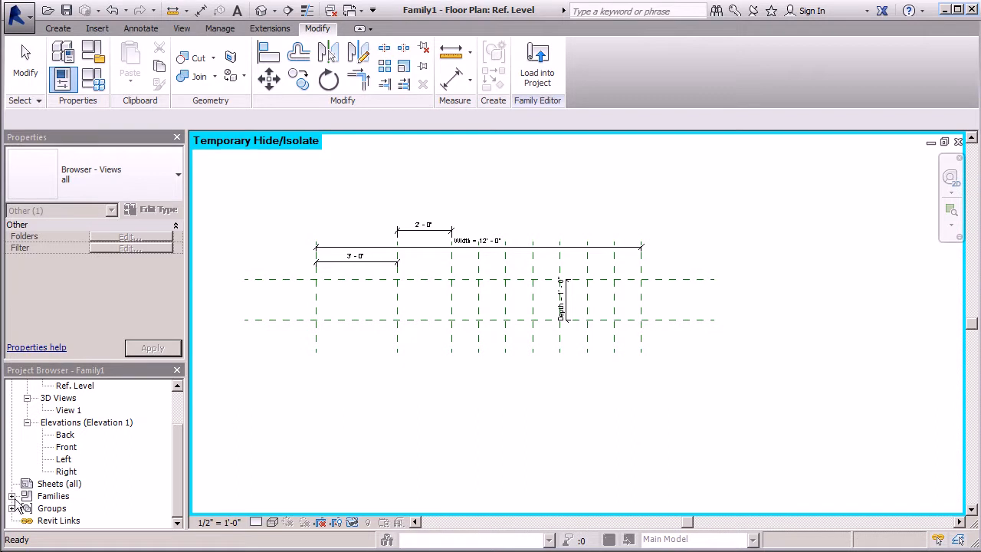
double_click(65, 447)
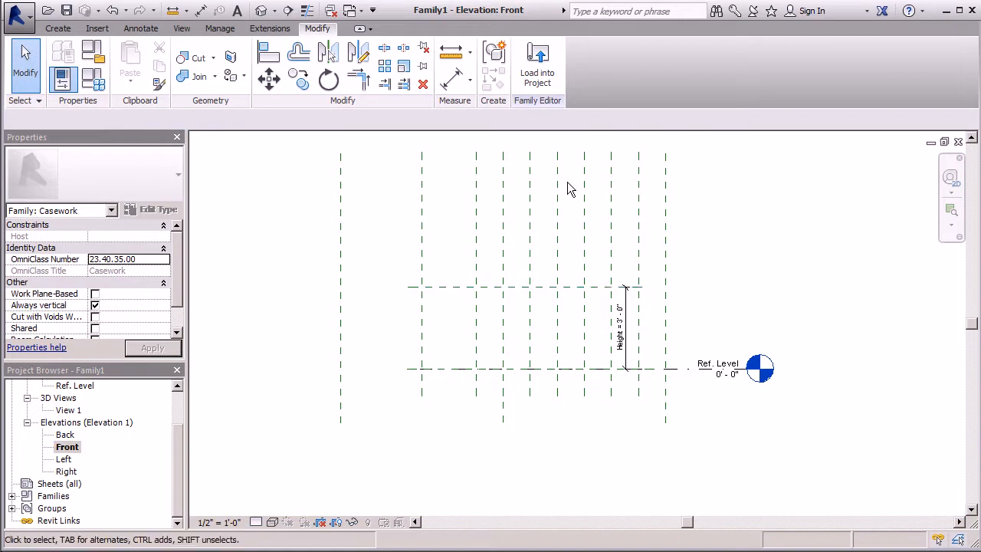
scroll(622, 303, "up", 2)
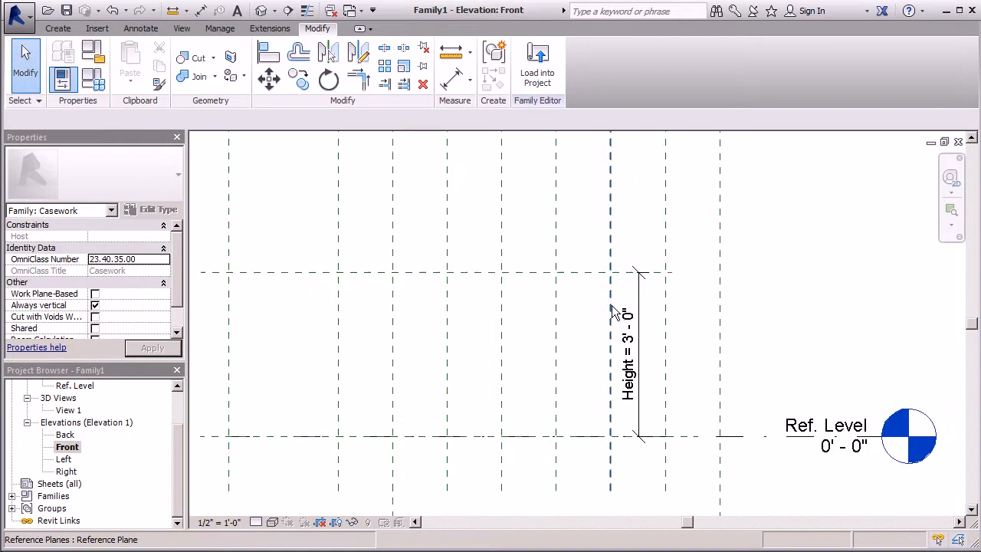
left_click(630, 359)
left_click(636, 345)
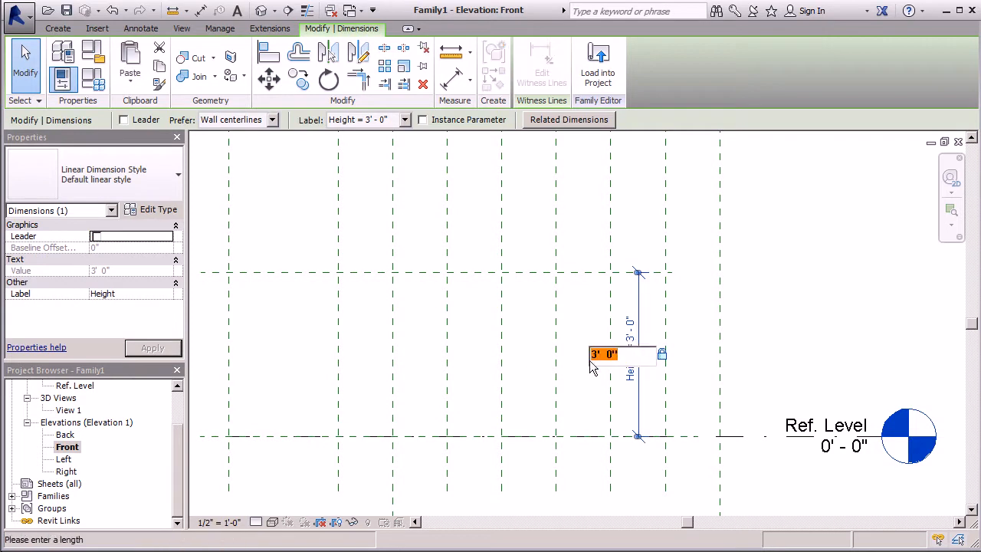
left_click_drag(599, 356, 588, 357)
type("4")
key("Return")
key("z")
key("f")
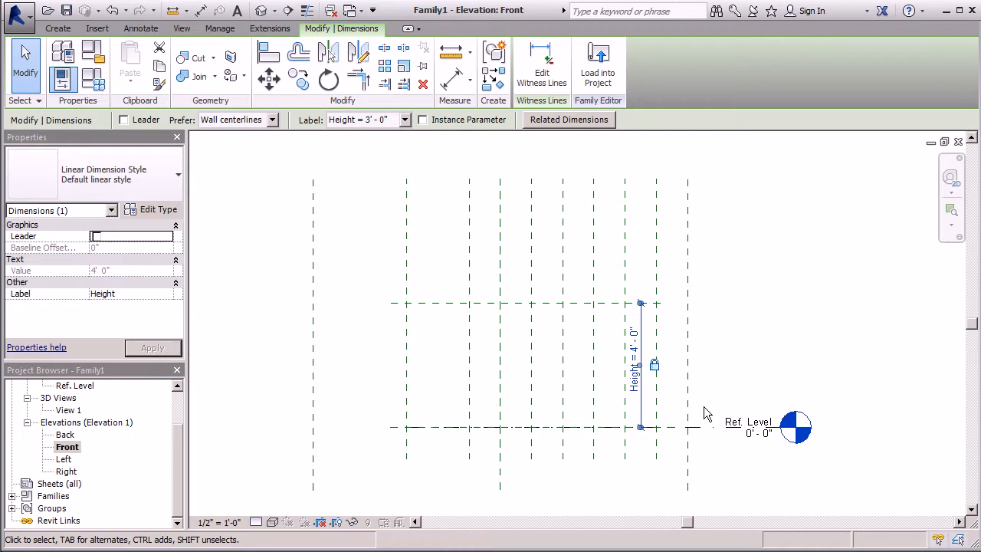
Add seven horizontal reference planes at successive 6" offsets upward from Ref. Level by picking lines in the Front elevation
scroll(258, 360, "down", 1)
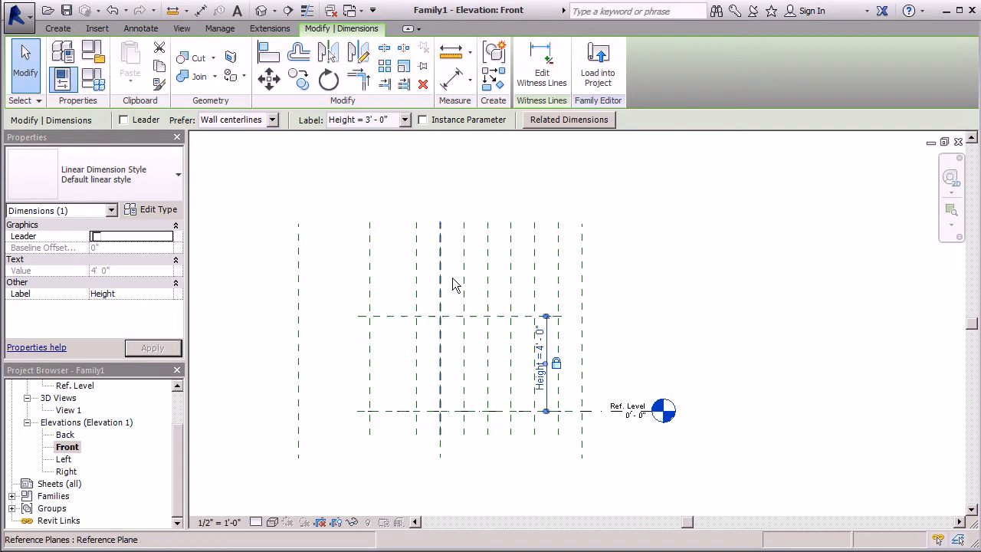
left_click(63, 31)
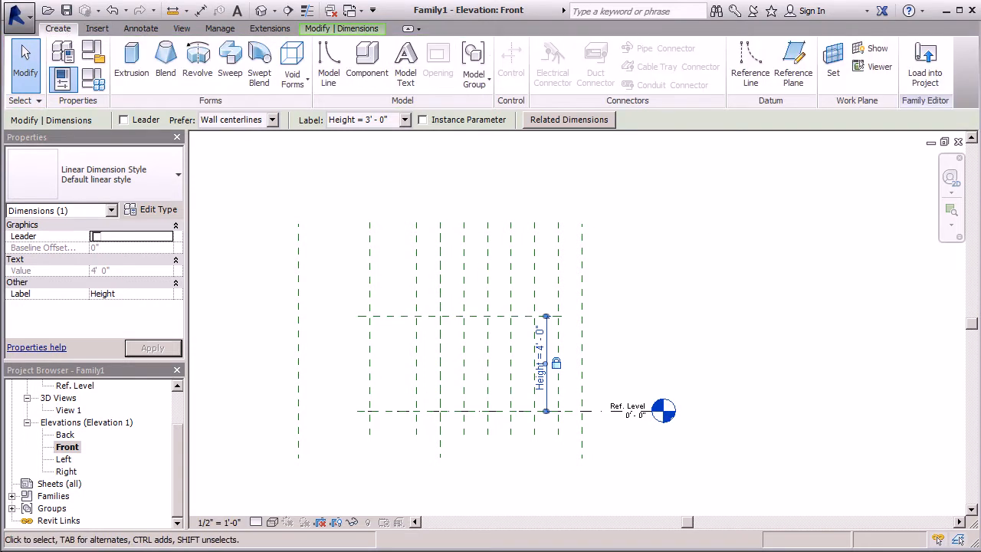
left_click(793, 75)
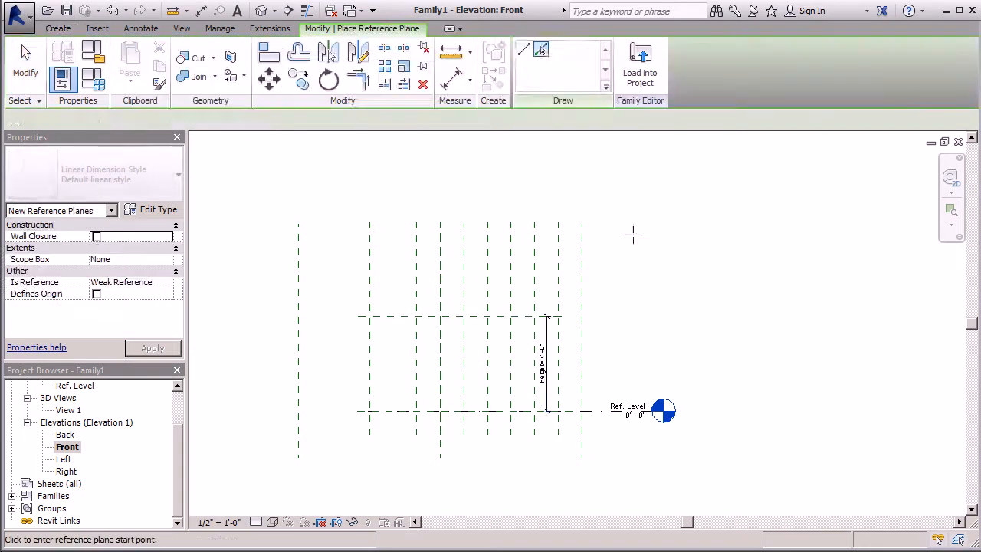
type("6")
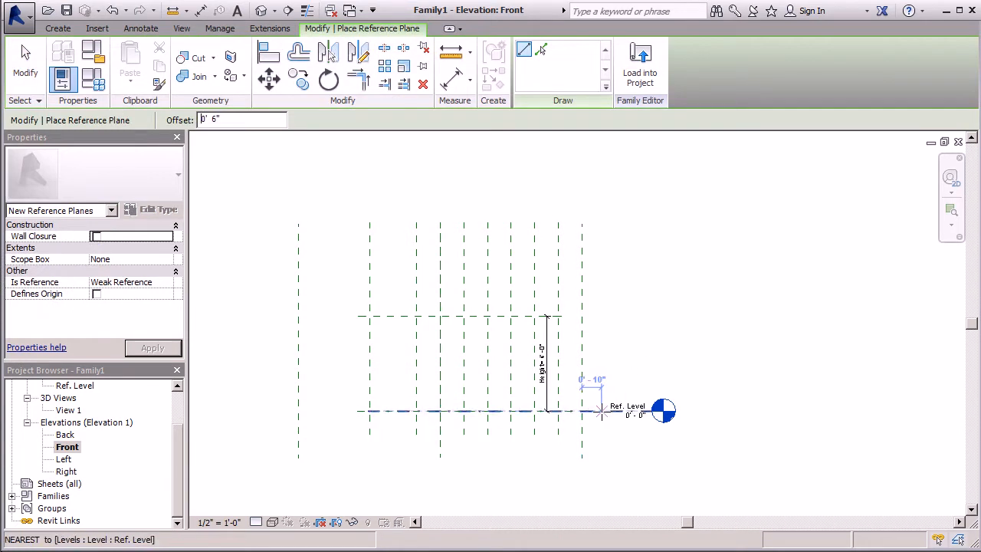
left_click(557, 316)
left_click(546, 50)
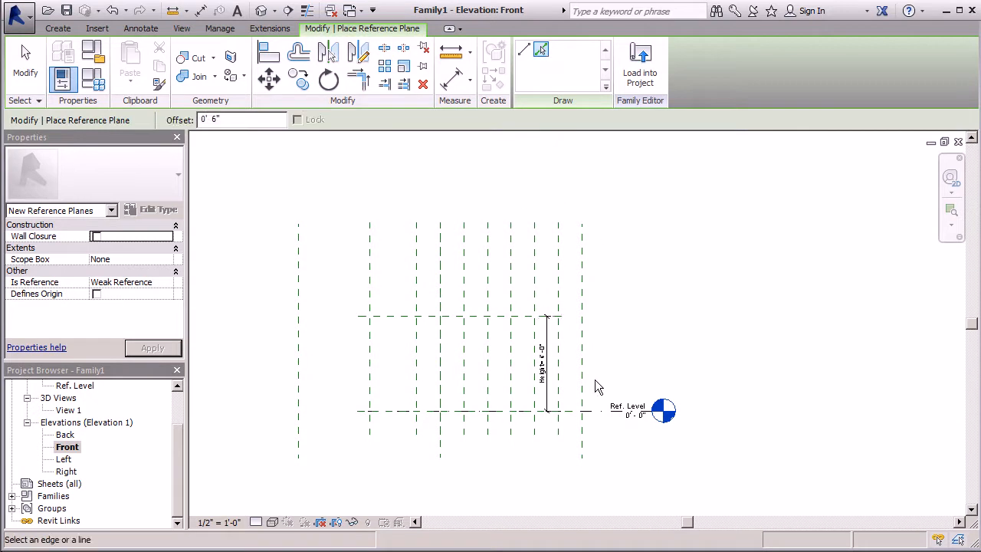
left_click(602, 381)
left_click(601, 380)
left_click(605, 372)
left_click(602, 362)
left_click(606, 348)
left_click(608, 339)
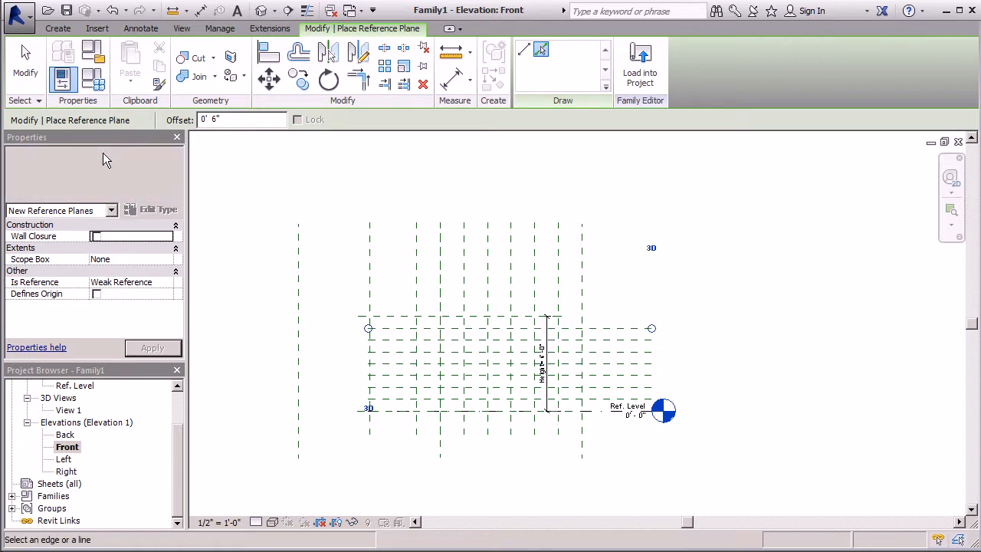
key("Escape")
key("Escape")
Extend the left end of the Top reference plane past the Left plane
left_click(394, 313)
left_click_drag(357, 315, 245, 315)
left_click(335, 373)
Extend the left extent of the Ref. Level line past the Left reference plane
scroll(337, 377, "down", 3)
middle_click_drag(340, 389, 533, 420)
scroll(478, 403, "up", 4)
left_click(532, 414)
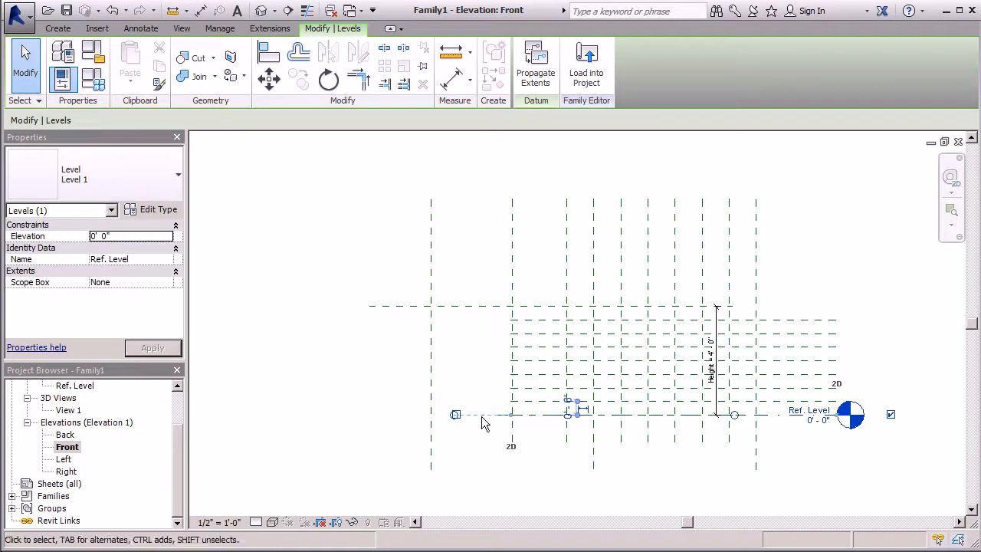
left_click_drag(453, 414, 282, 414)
left_click(306, 379)
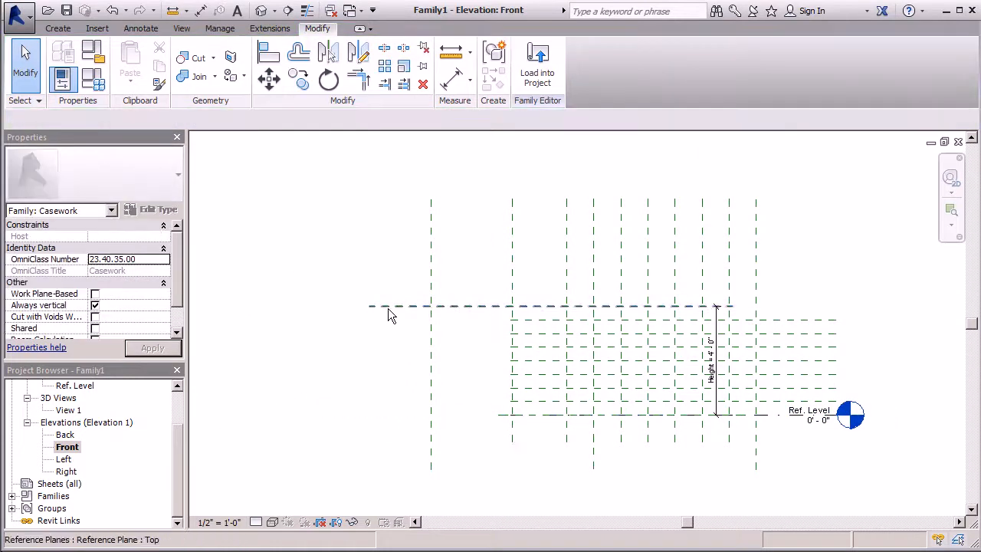
left_click(544, 414)
scroll(338, 356, "down", 1)
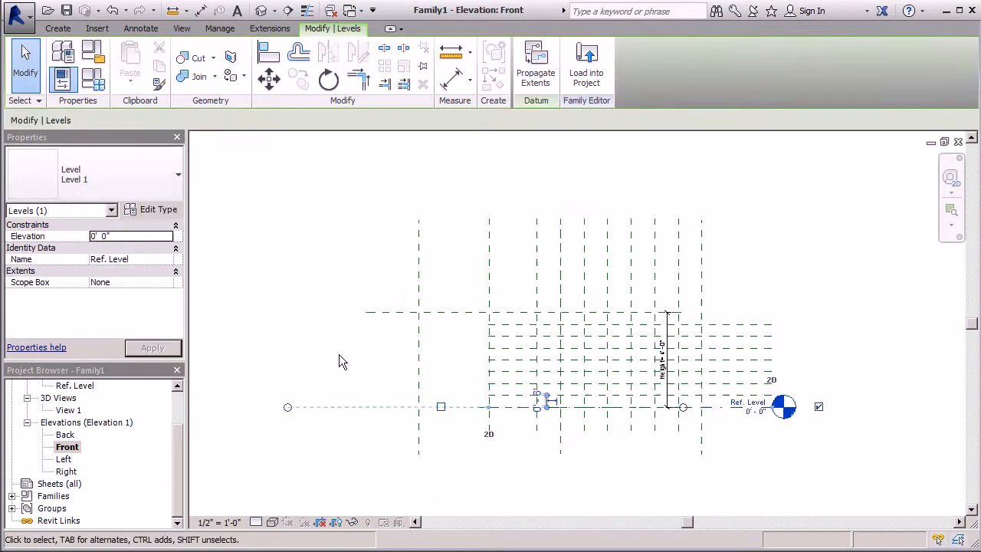
left_click(278, 315)
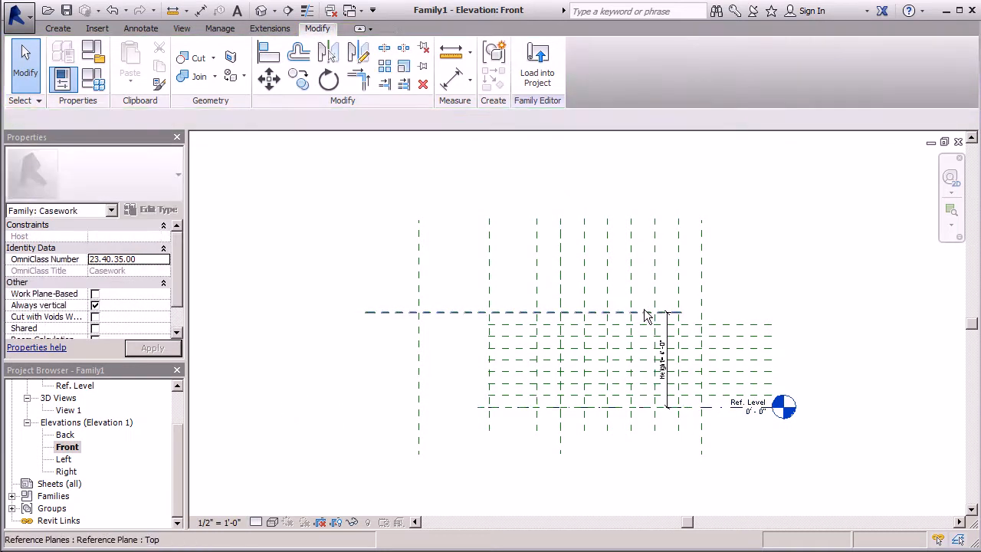
Extend the right end of the Top reference plane past the Right plane, aligned with the ends of the 6" spaced planes
left_click(638, 313)
left_click_drag(680, 312, 771, 312)
left_click(735, 262)
scroll(565, 410, "down", 3)
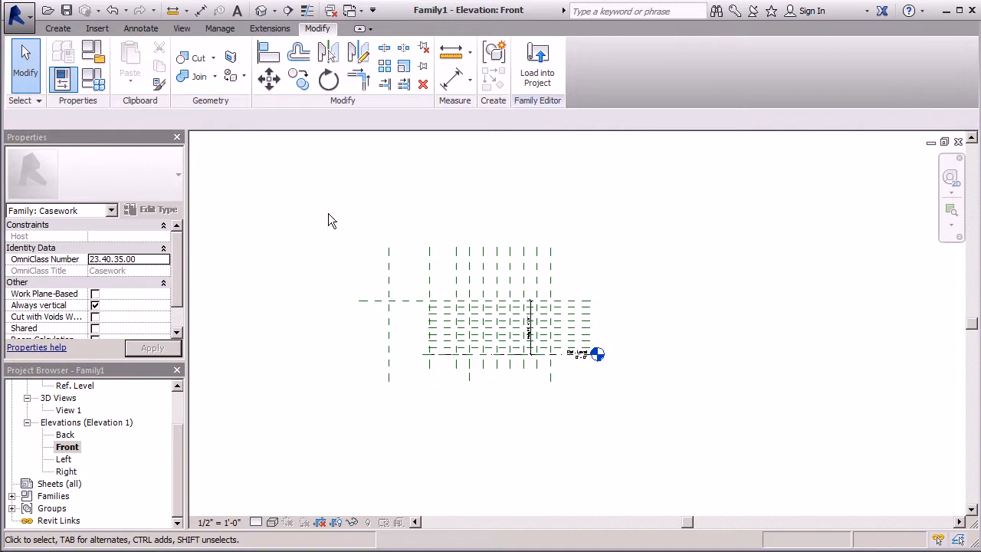